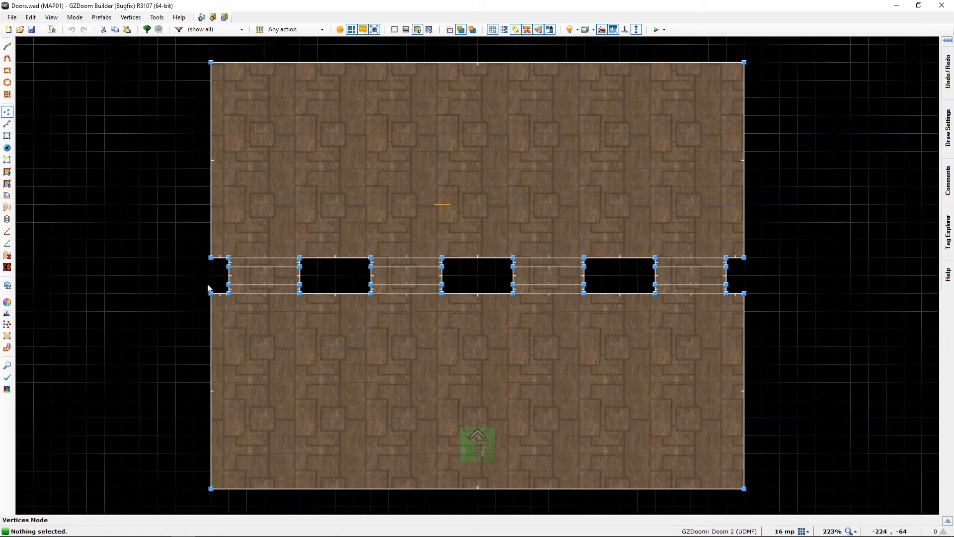
Flip the linedefs of the leftmost doorway's middle sector in Sectors Mode.
key(s)
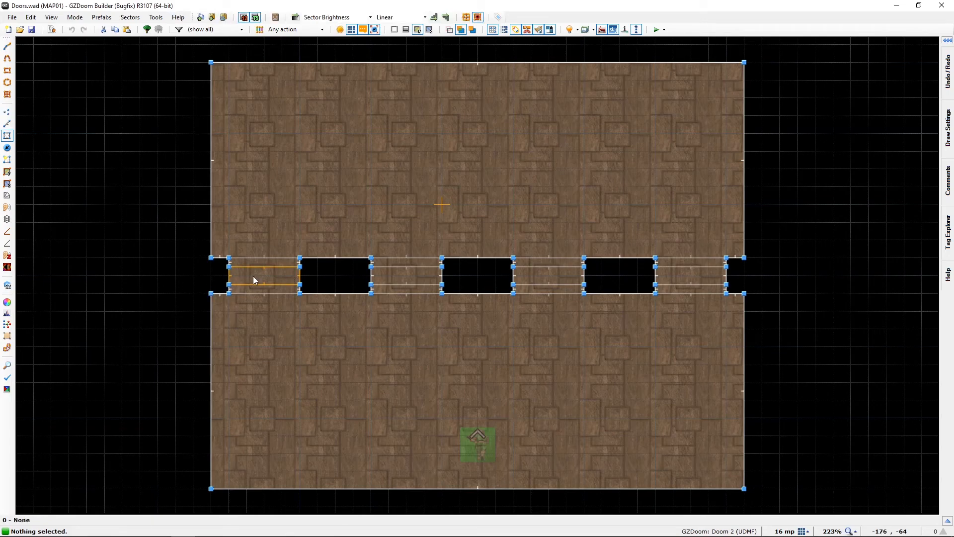
scroll(267, 276, up, 3)
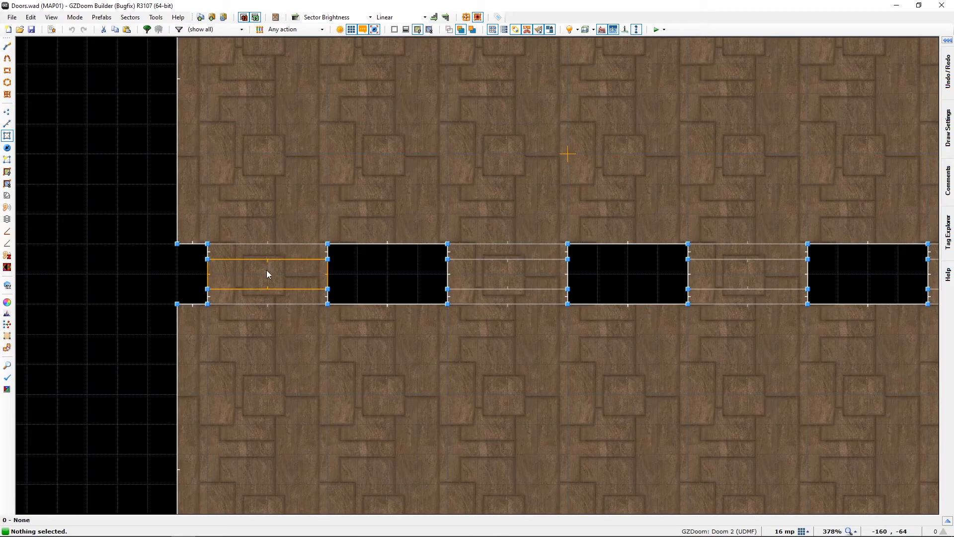
key(f)
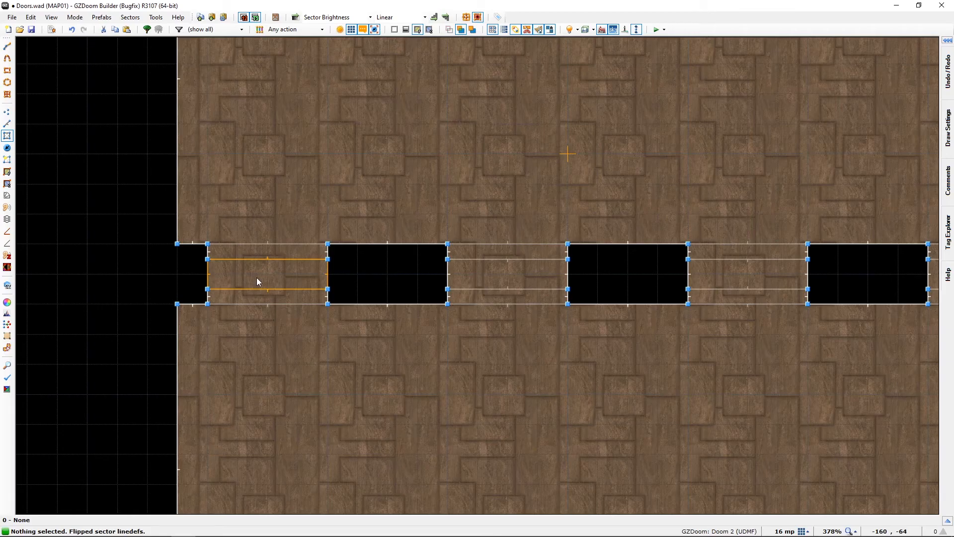
Lower the ceiling of the leftmost door sector to 104 in the 3D view with target highlighting on.
key(w)
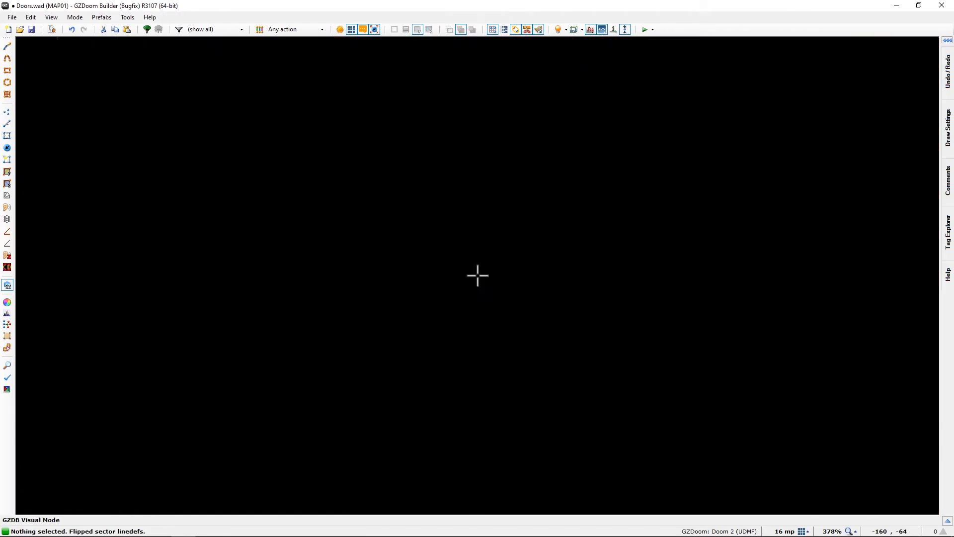
key(d)
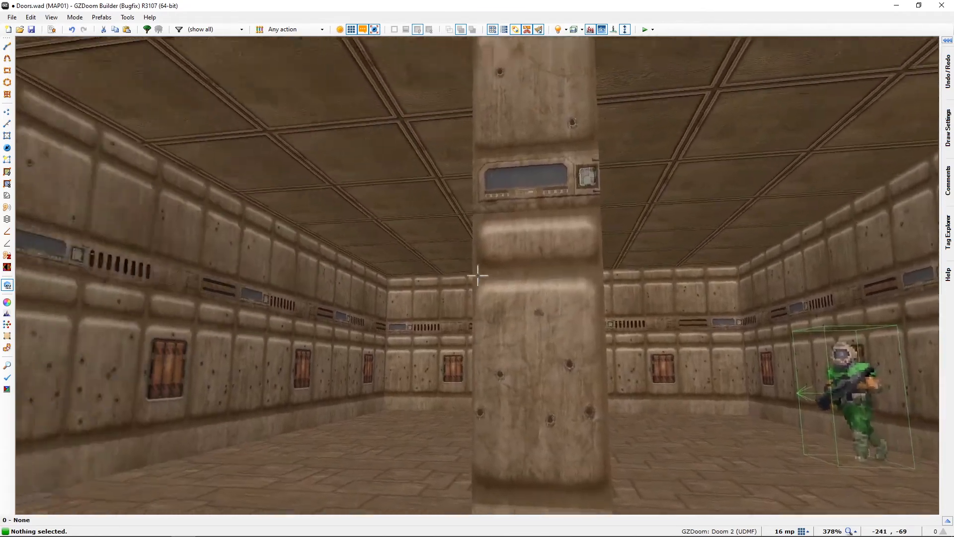
key(s)
key(e)
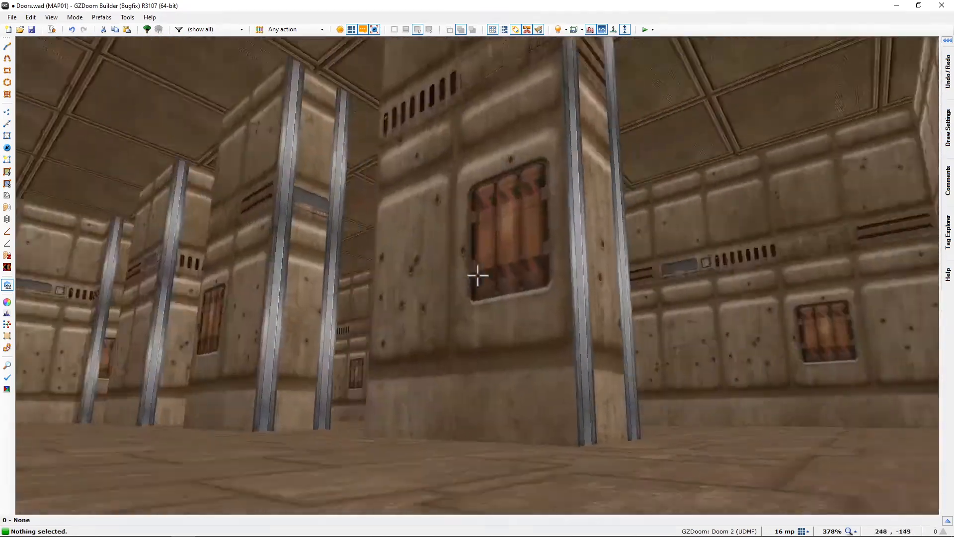
key(s)
key(w)
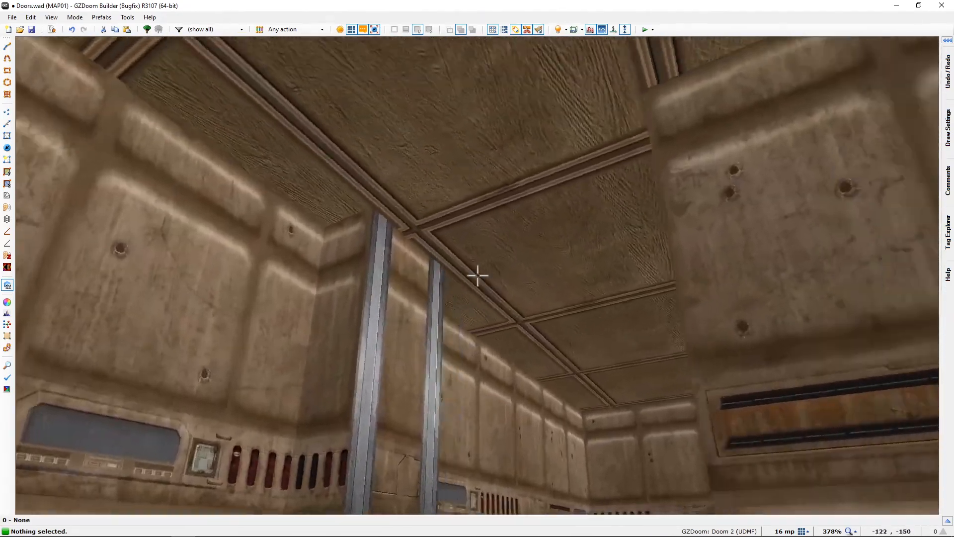
key(h)
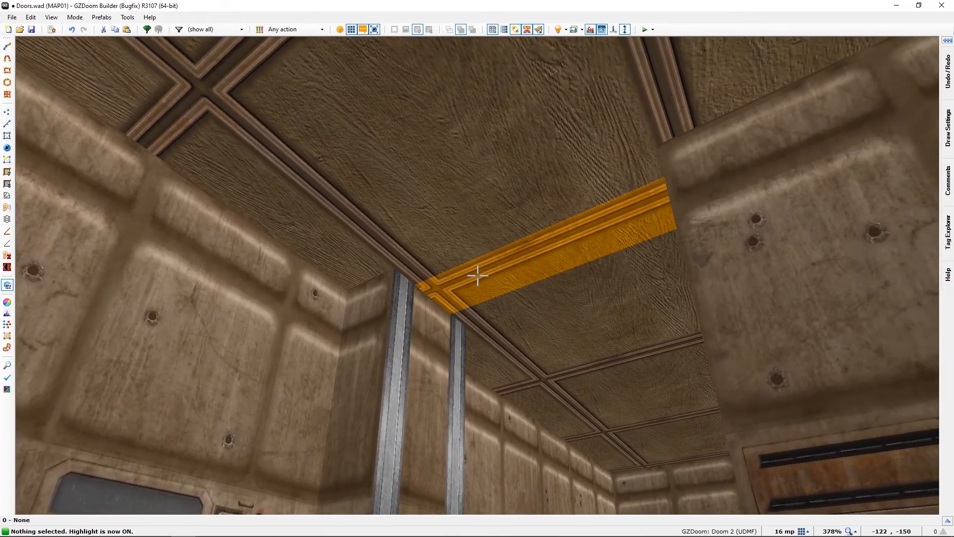
click(477, 275)
scroll(477, 275, down, 2)
scroll(477, 275, up, 1)
scroll(477, 275, down, 2)
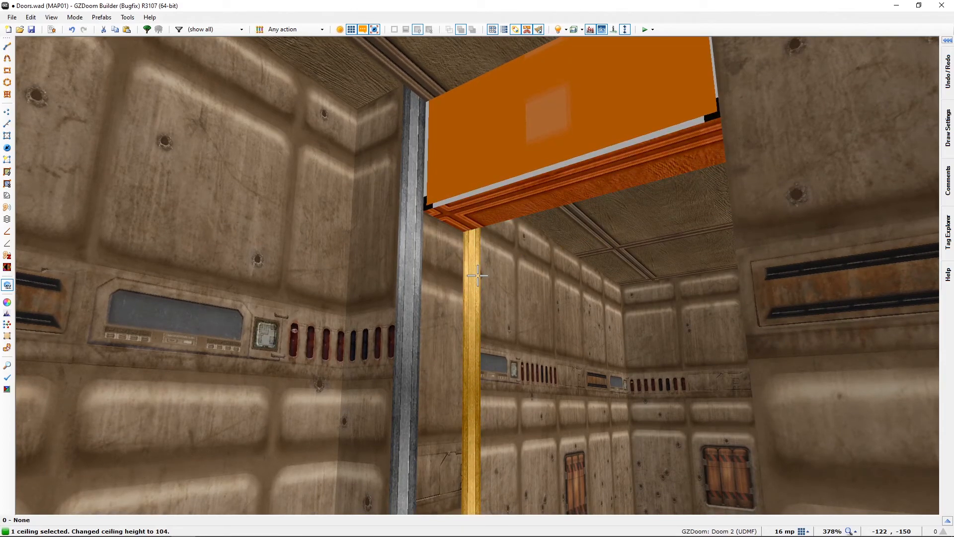
key(q)
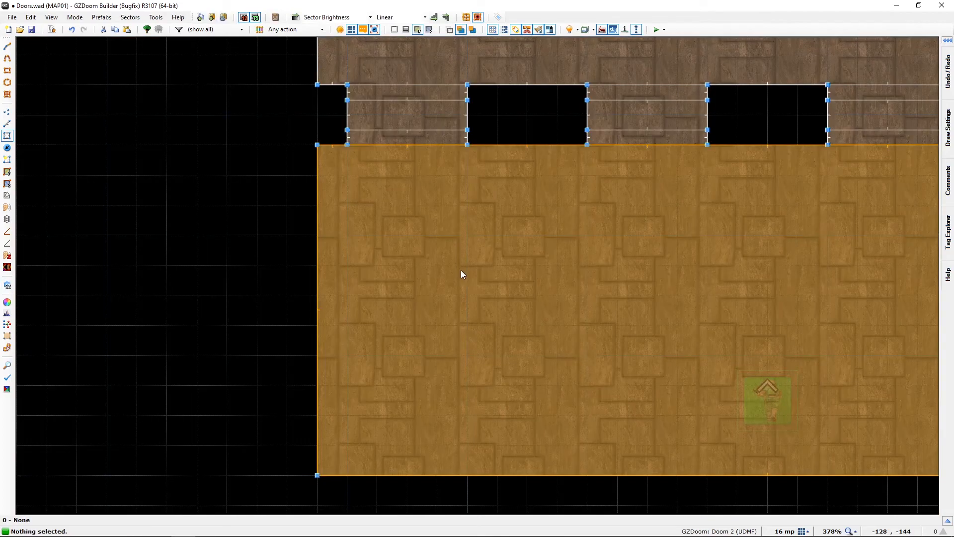
Set the leftmost door sector's ceiling height to 0.
click(397, 116)
right_click(400, 122)
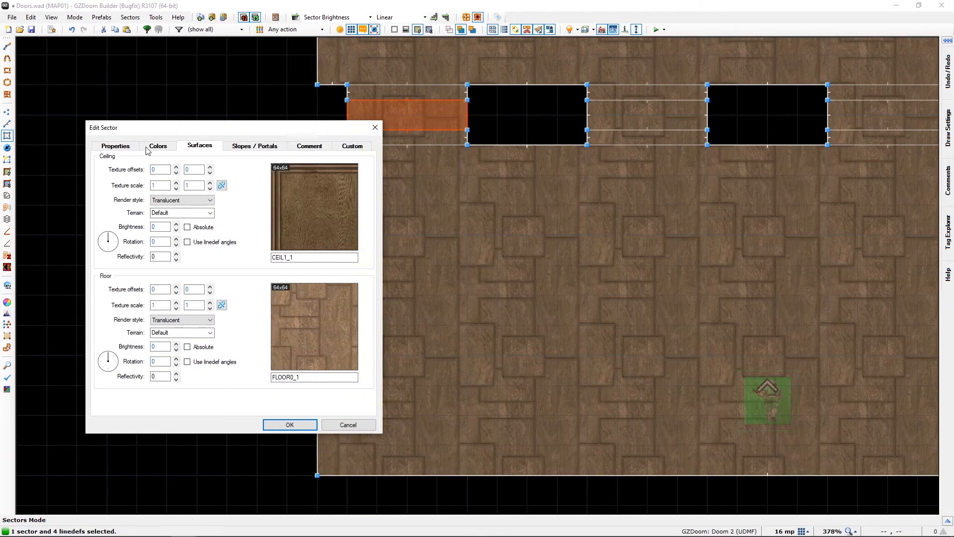
click(116, 146)
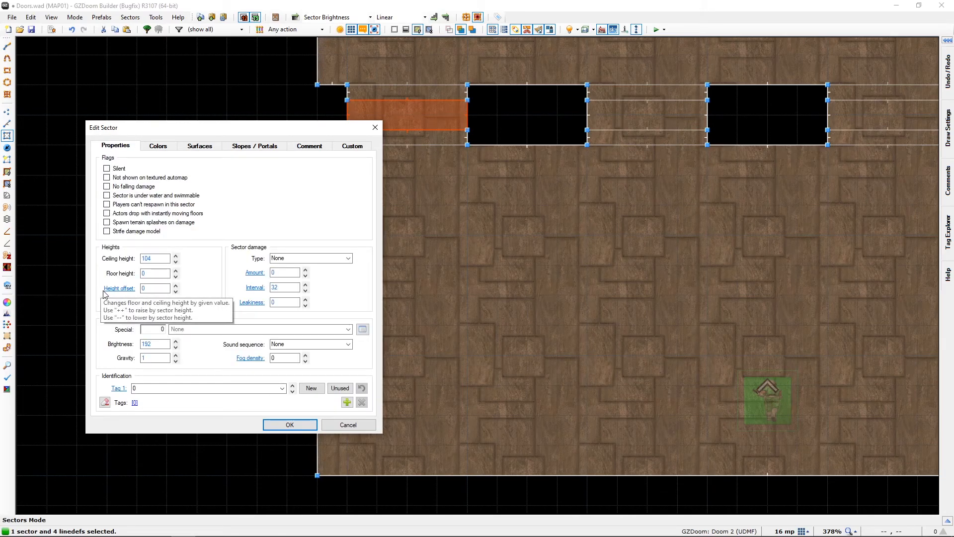
double_click(159, 258)
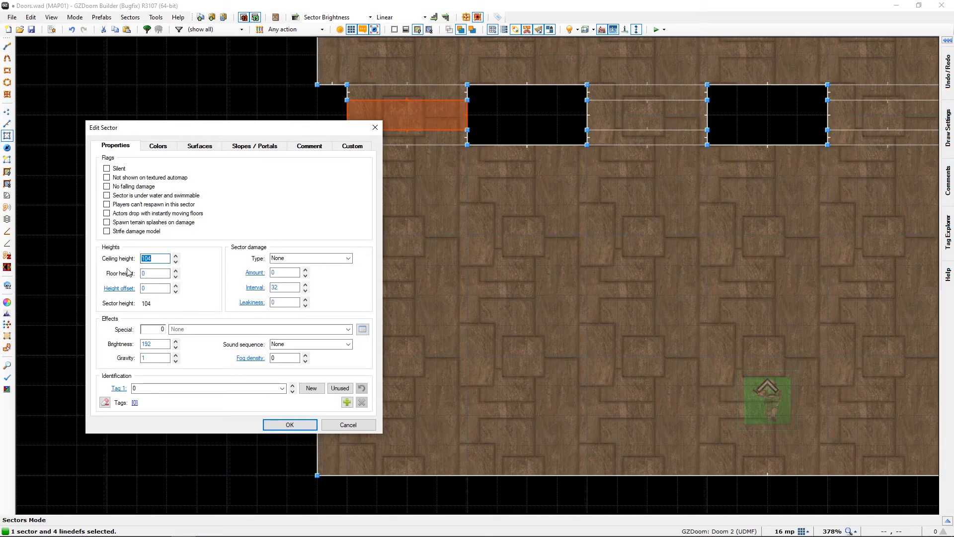
text(0)
click(299, 425)
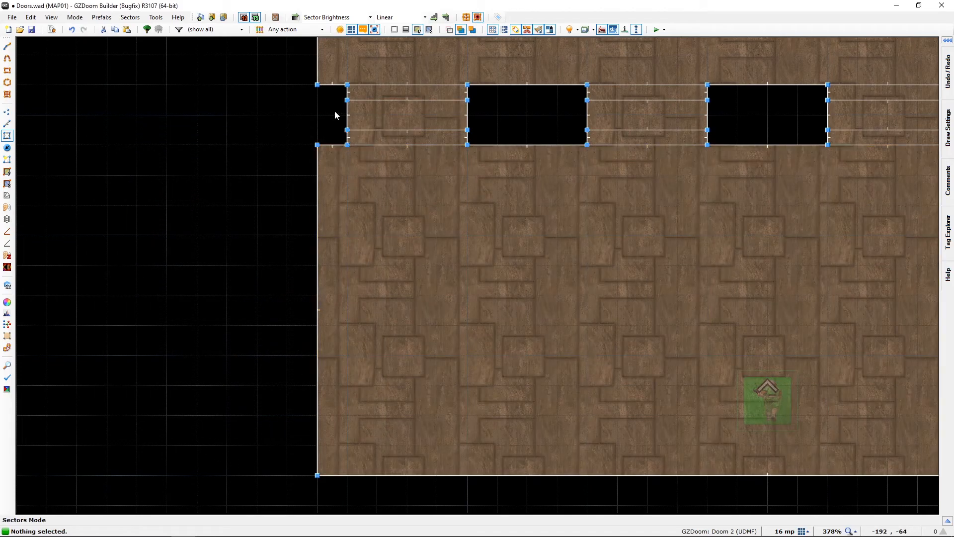
Choose the DOORTRAK door texture as the front middle texture for the leftmost door sector's two side linedefs.
key(l)
click(347, 114)
click(468, 120)
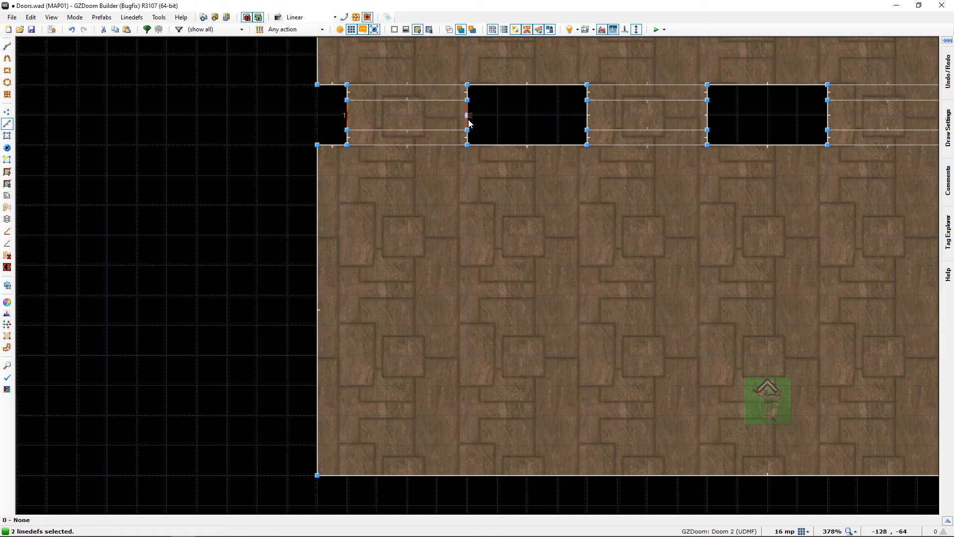
right_click(470, 123)
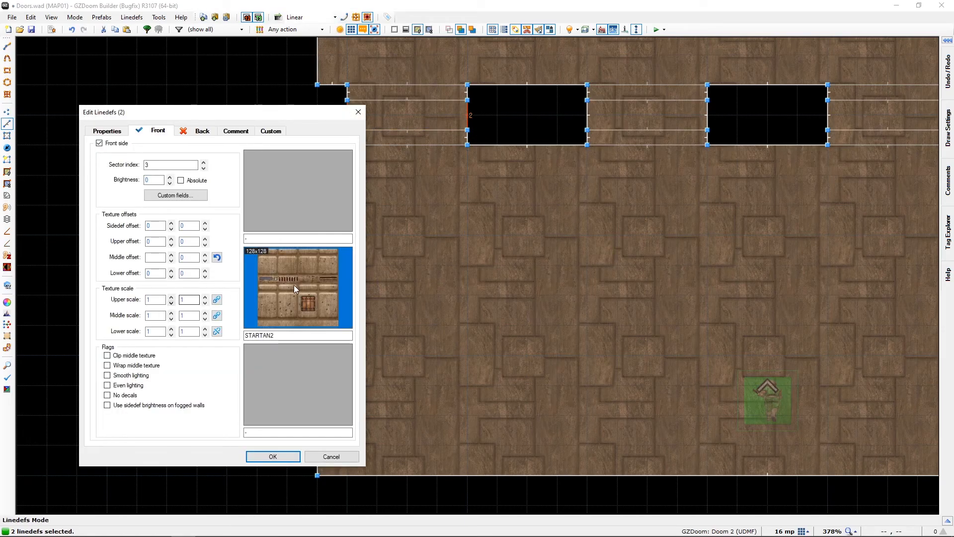
click(290, 288)
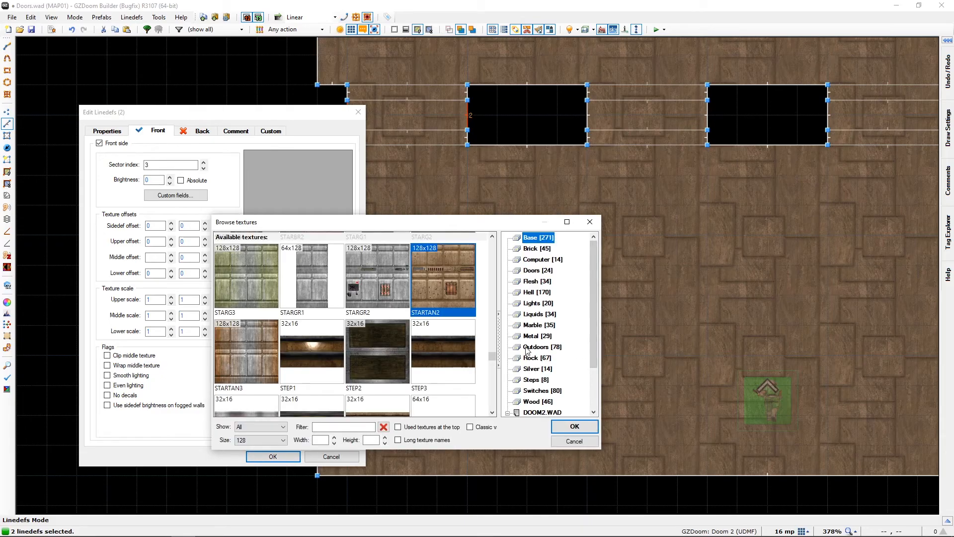
click(527, 273)
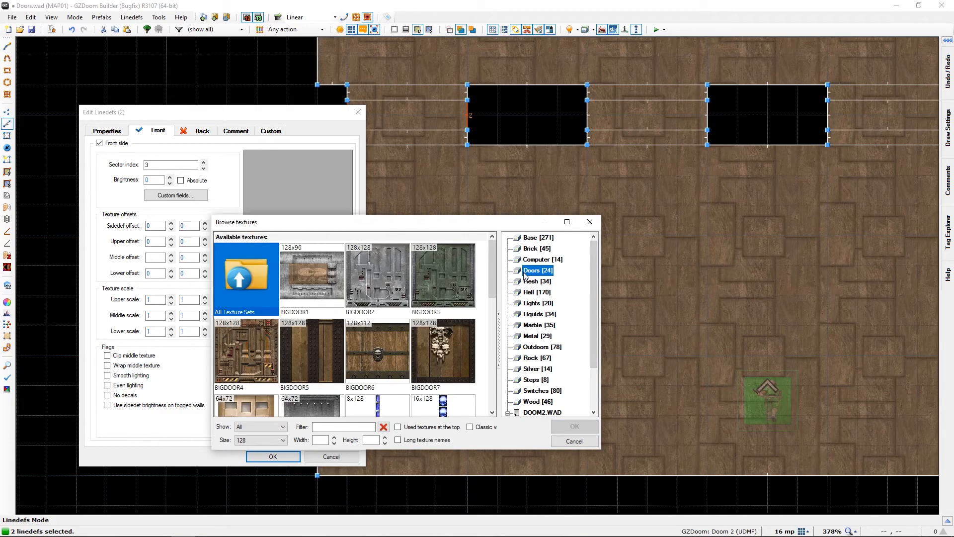
scroll(347, 330, down, 3)
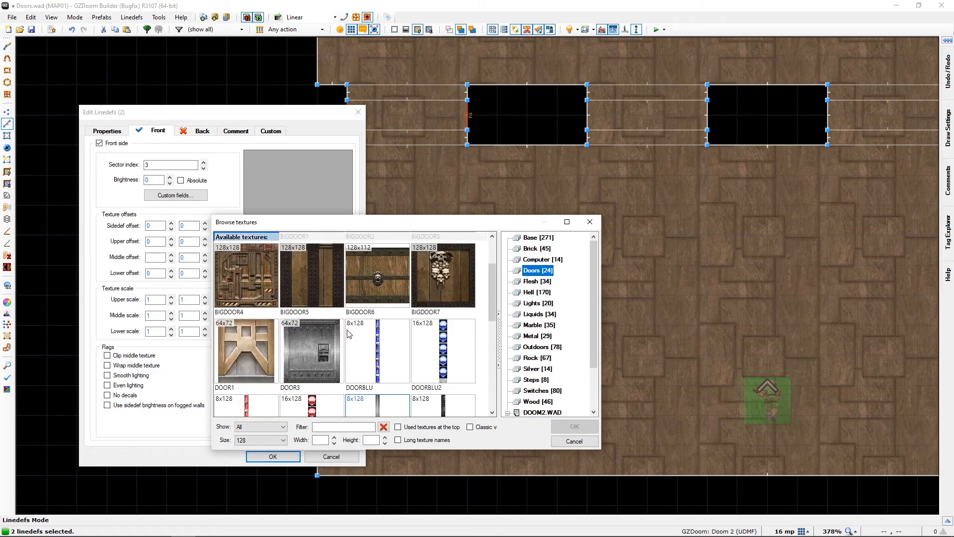
click(443, 357)
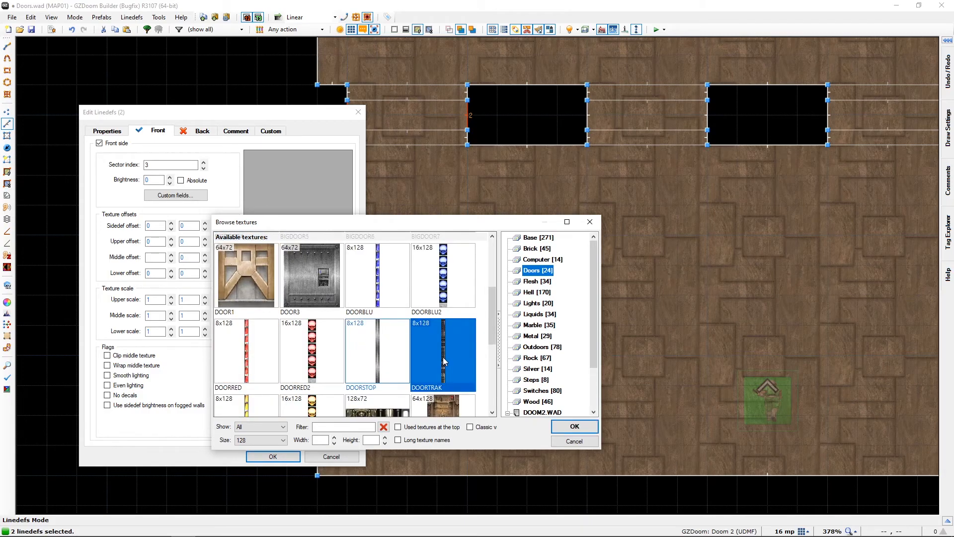
click(562, 426)
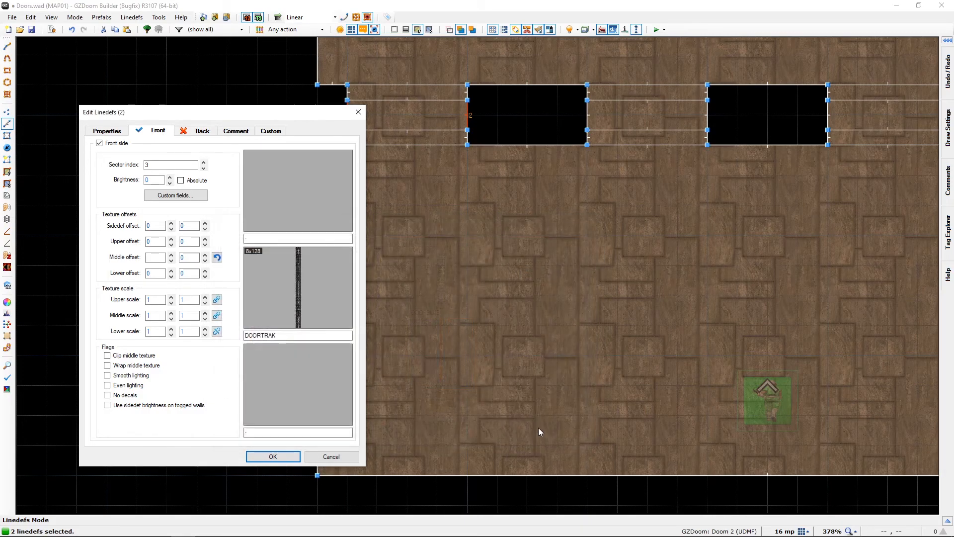
Make the two door track linedefs lower unpegged, apply the changes and clear the selection.
click(91, 134)
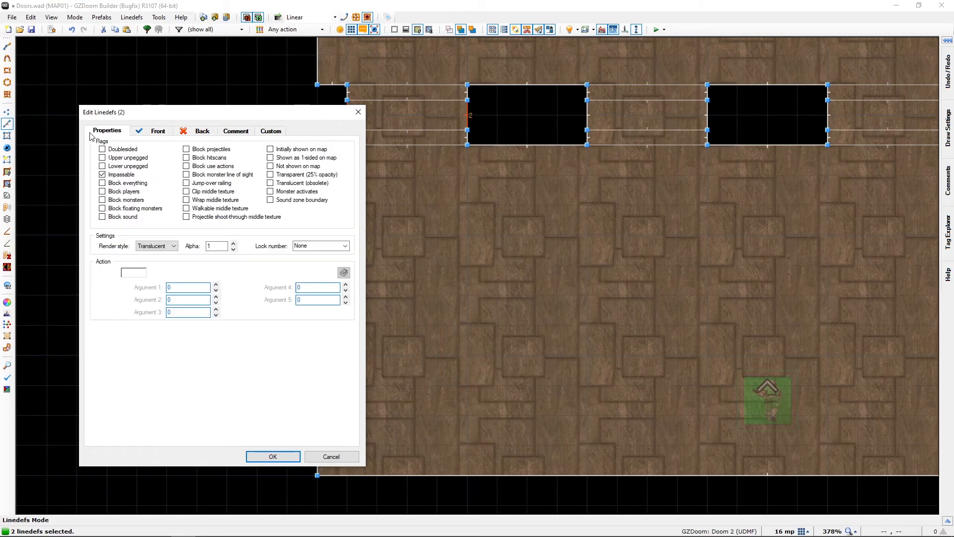
click(110, 167)
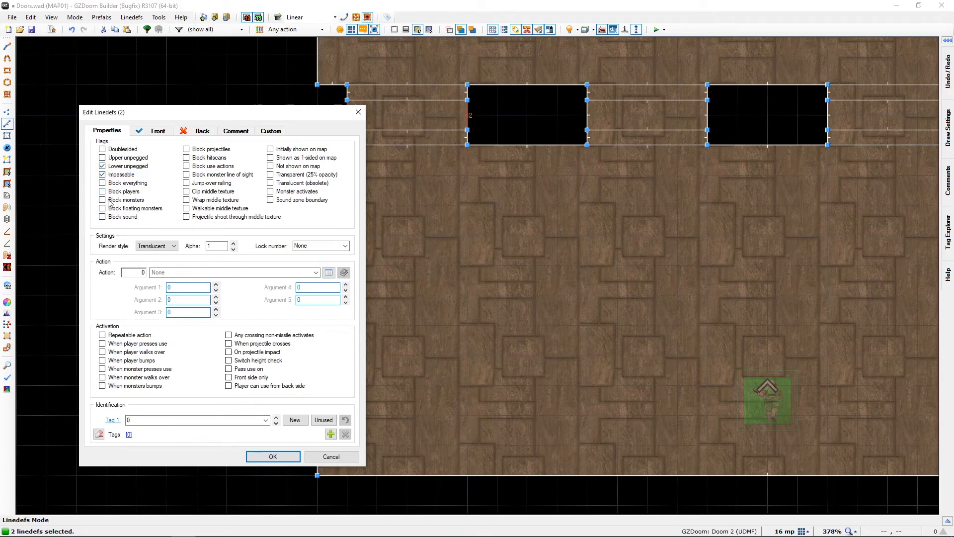
click(275, 457)
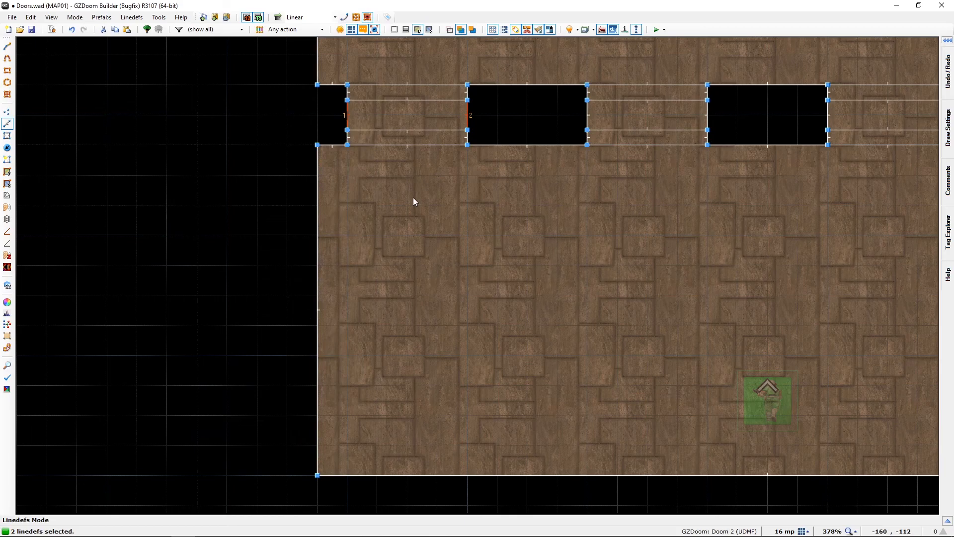
click(392, 170)
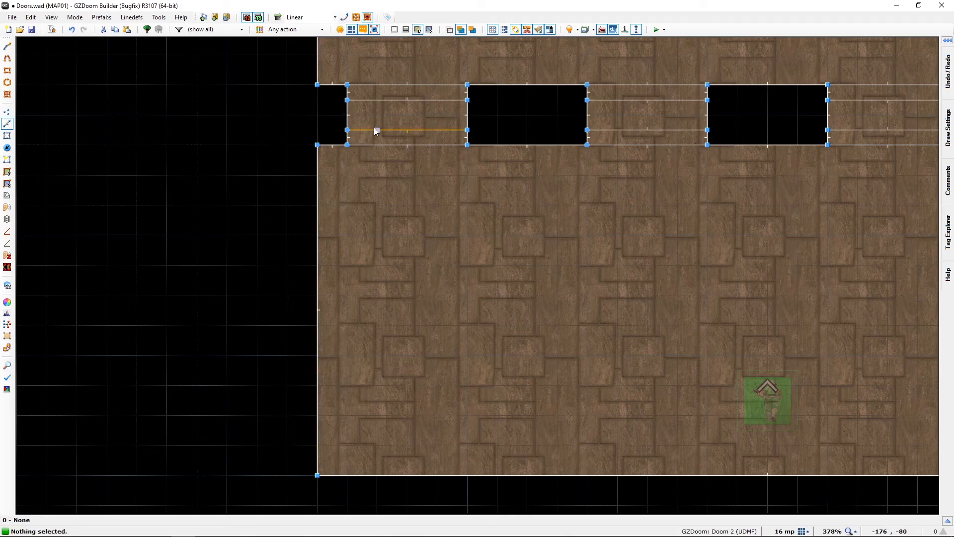
Assign action 202 Door Generic to the two horizontal face linedefs of the leftmost door sector.
click(417, 129)
click(403, 100)
right_click(372, 130)
click(329, 273)
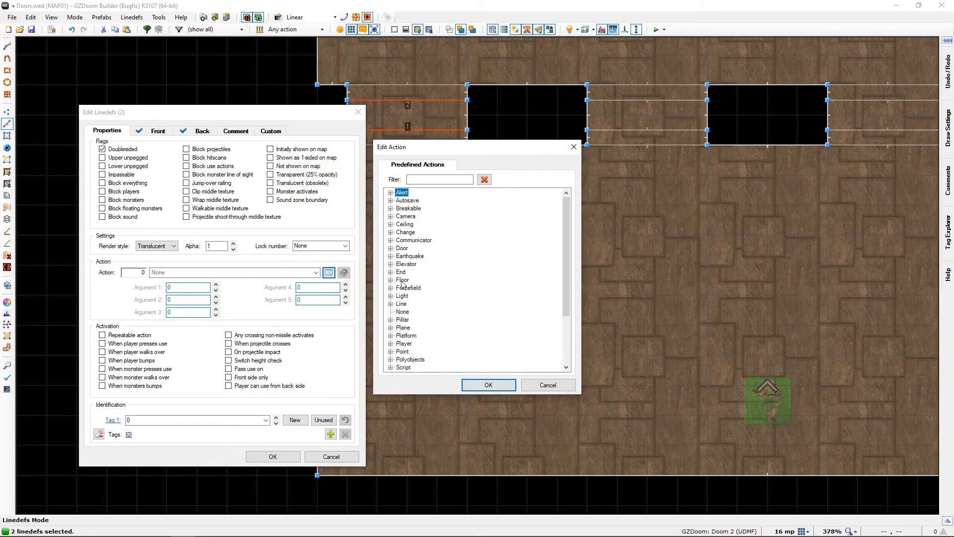
click(401, 248)
click(390, 248)
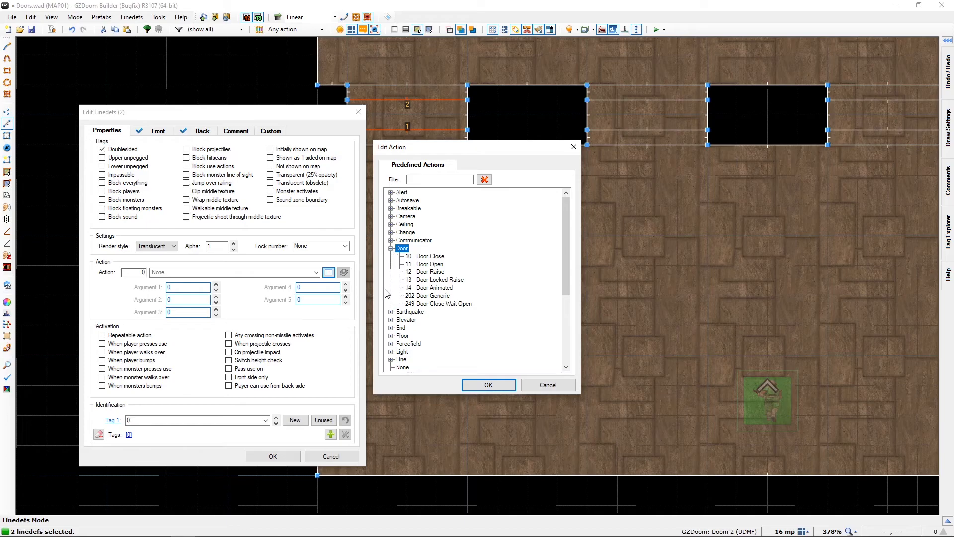
click(429, 296)
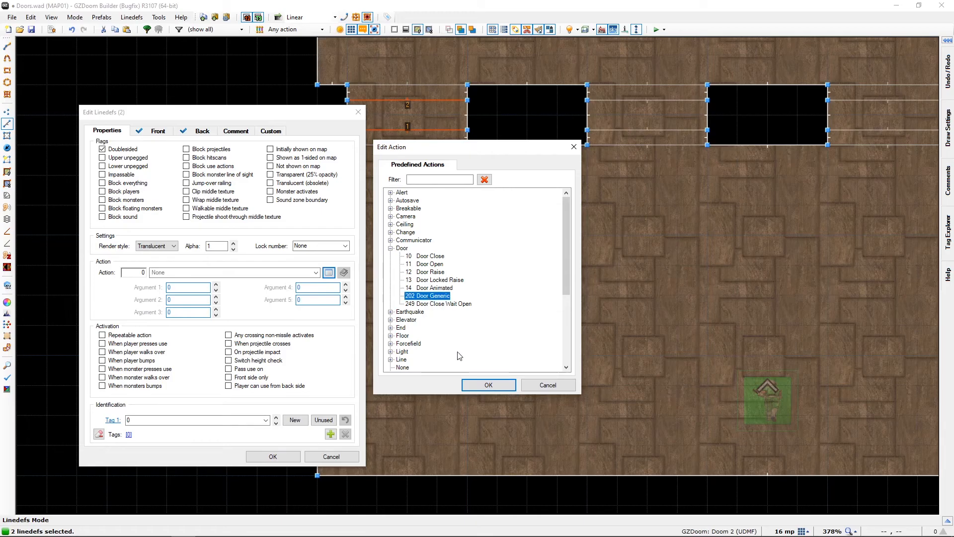
click(486, 384)
Make the door action repeatable and activated when the player presses use, and apply it.
click(102, 335)
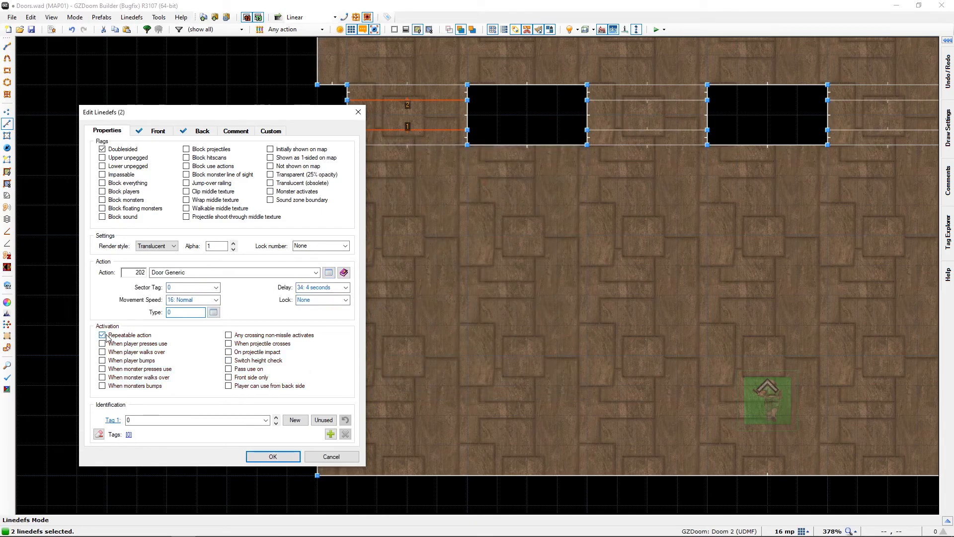
click(110, 345)
click(268, 456)
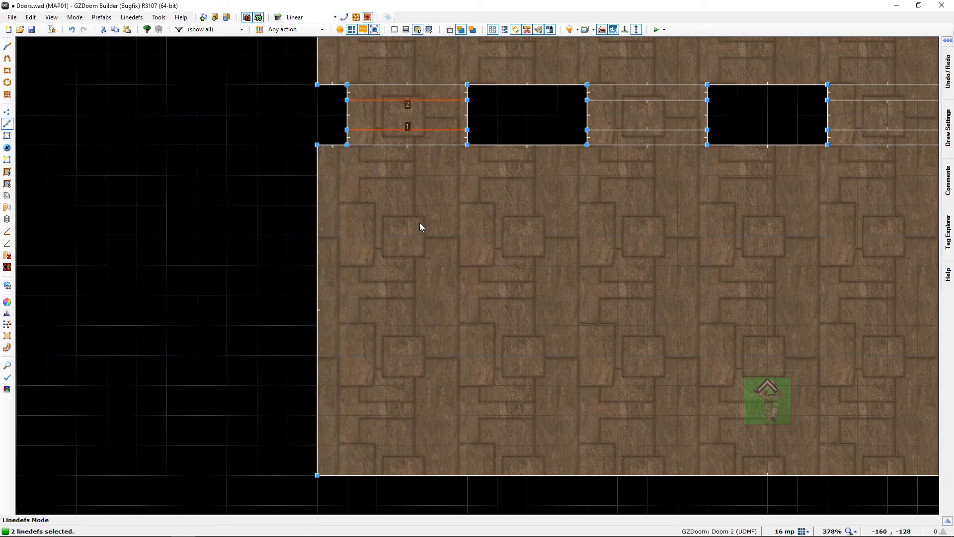
Set SPCDOOR2 as the front upper texture of the leftmost door's two face linedefs, apply it and clear the selection.
right_click(413, 128)
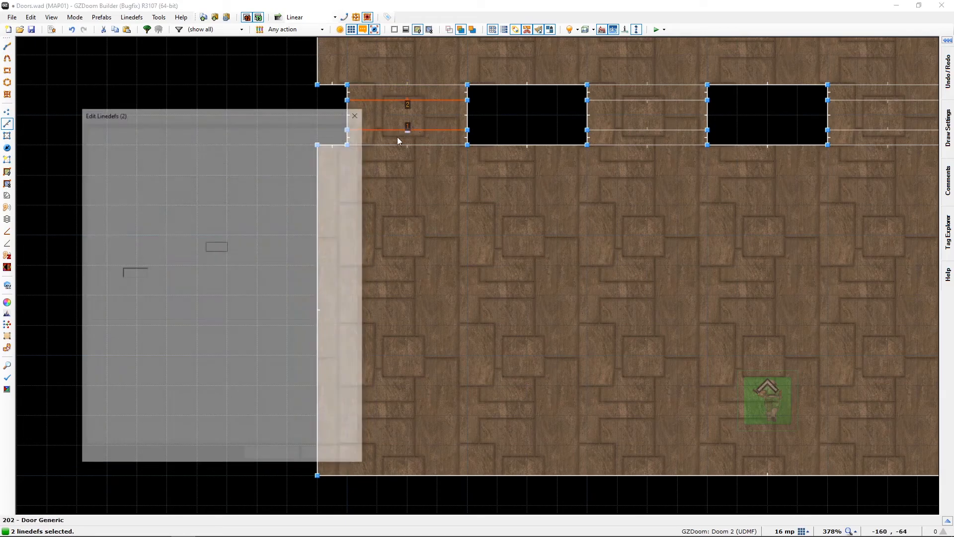
click(158, 131)
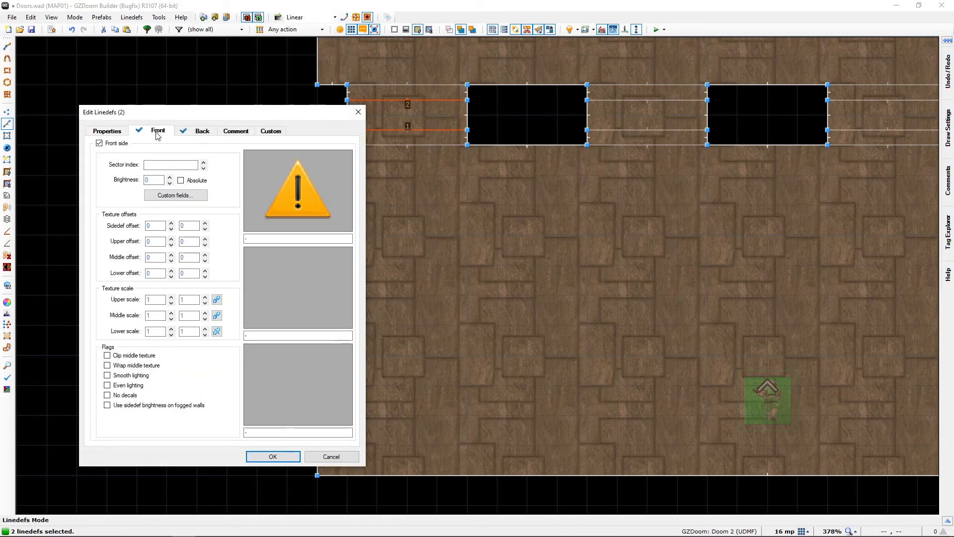
click(279, 190)
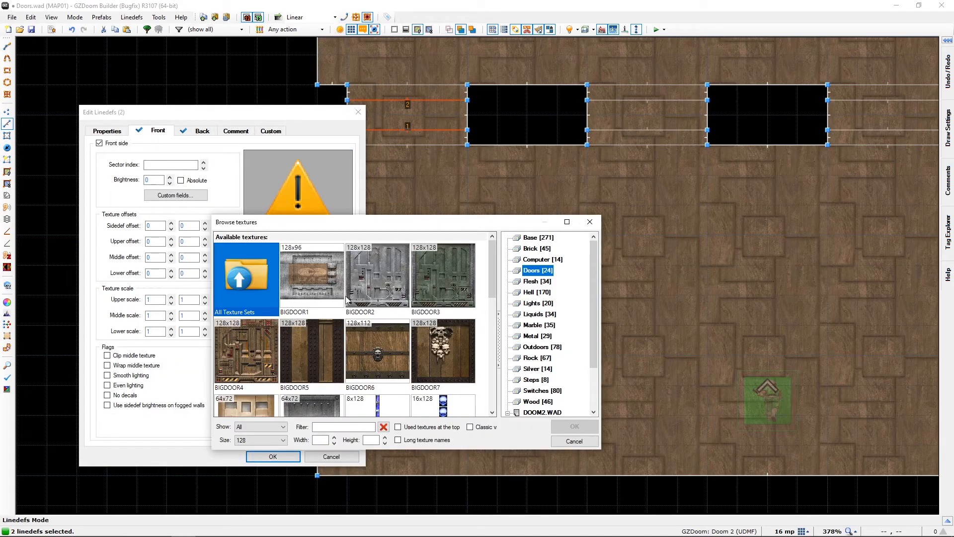
click(388, 291)
scroll(396, 328, down, 3)
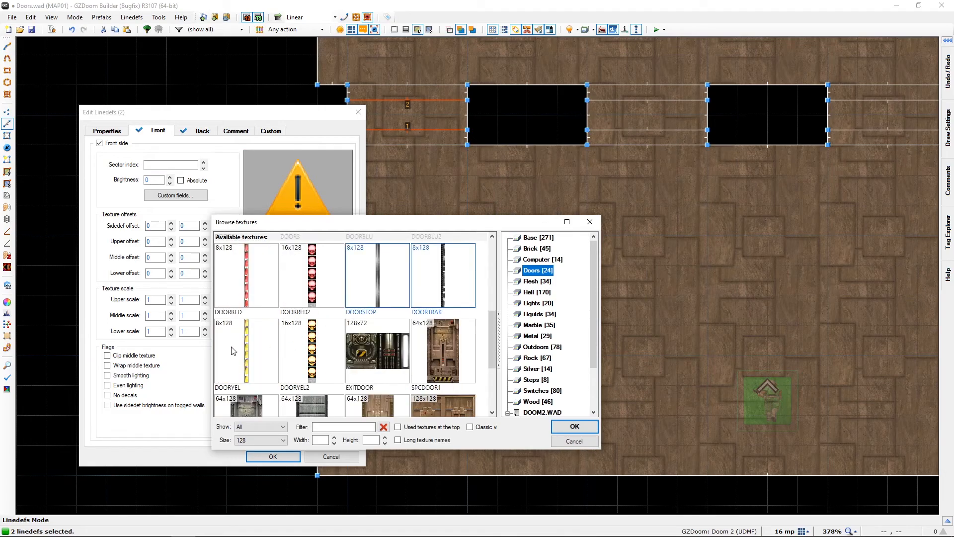
scroll(233, 343, down, 3)
click(257, 367)
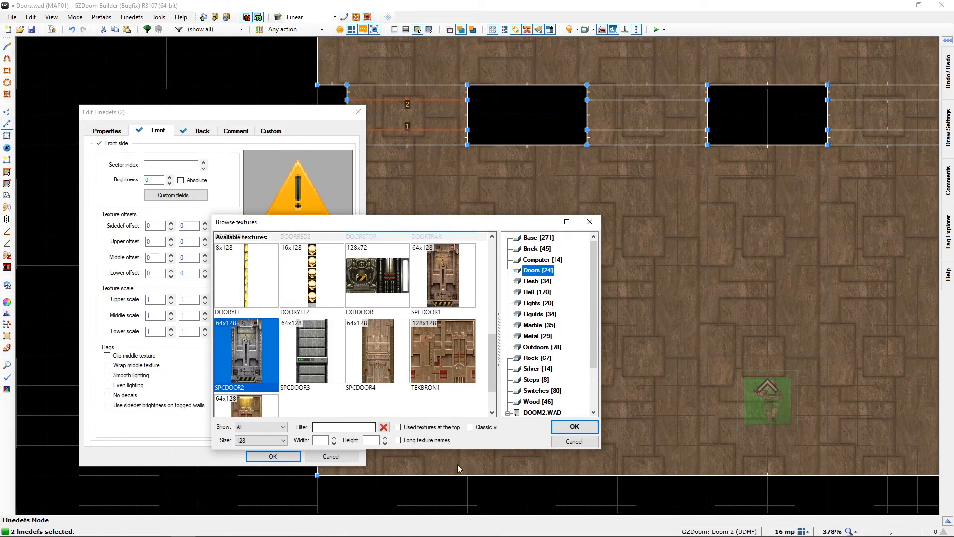
click(565, 428)
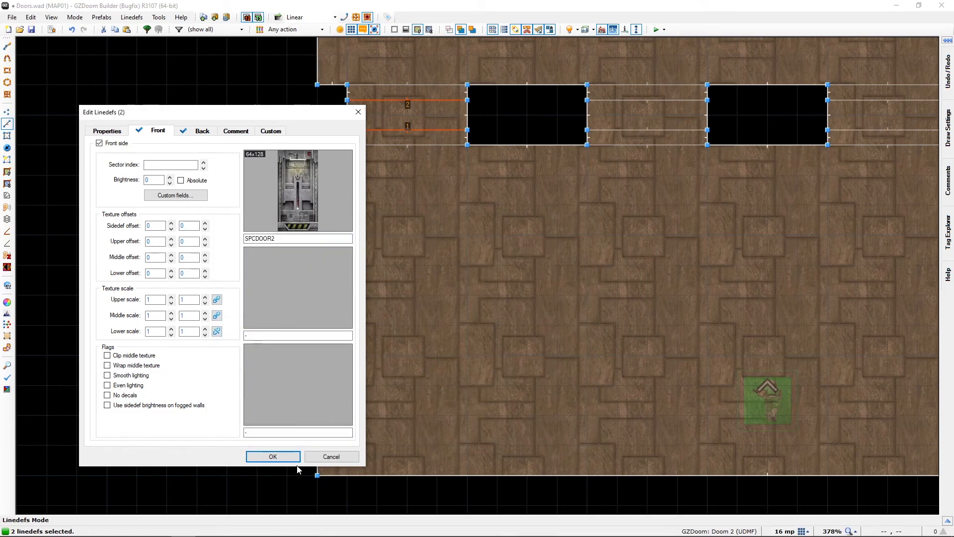
click(273, 457)
click(416, 310)
Examine the leftmost door's face and track textures from both sides in the 3D visual view.
key(q)
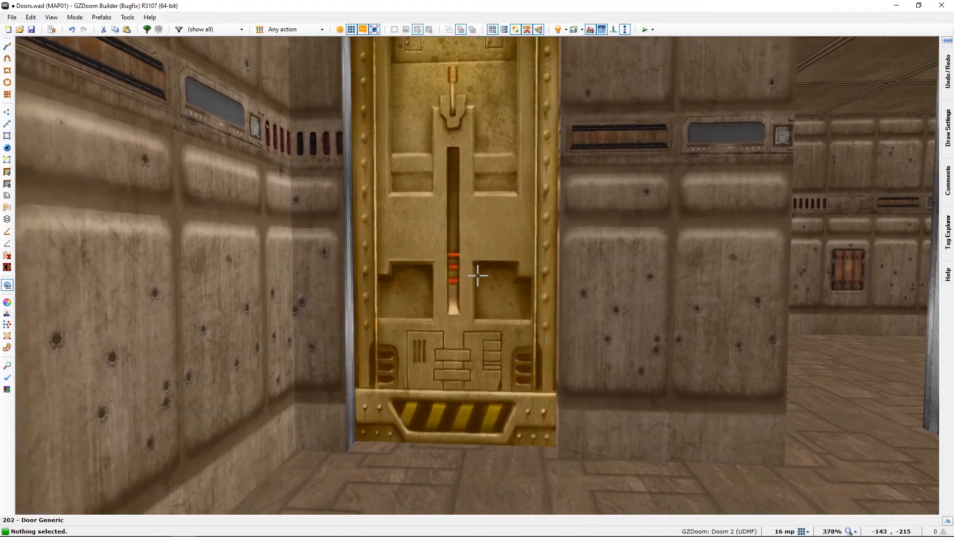
key(h)
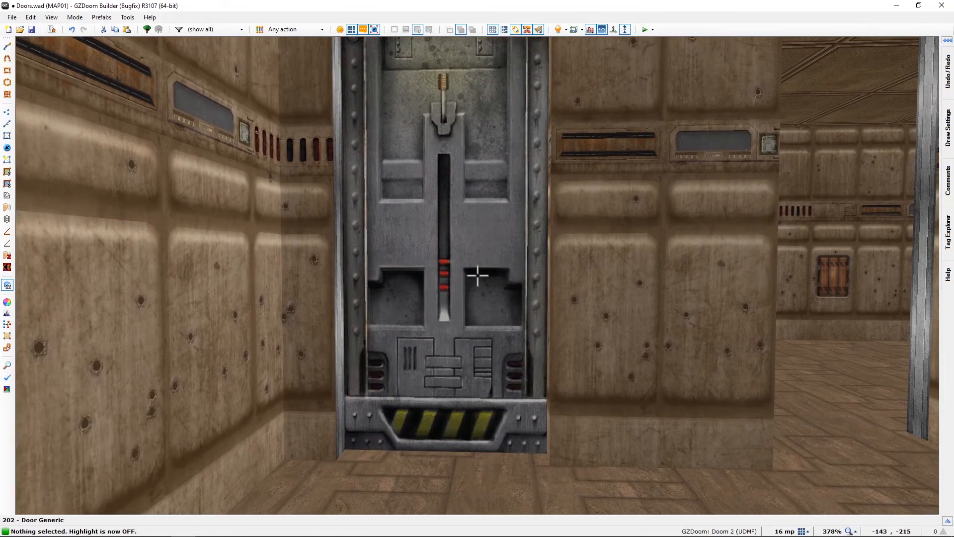
key(a)
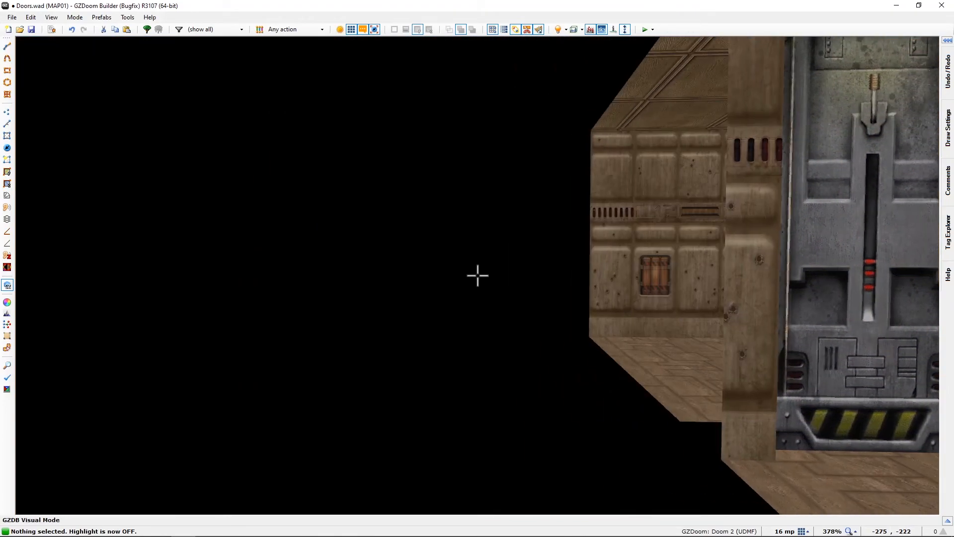
key(d)
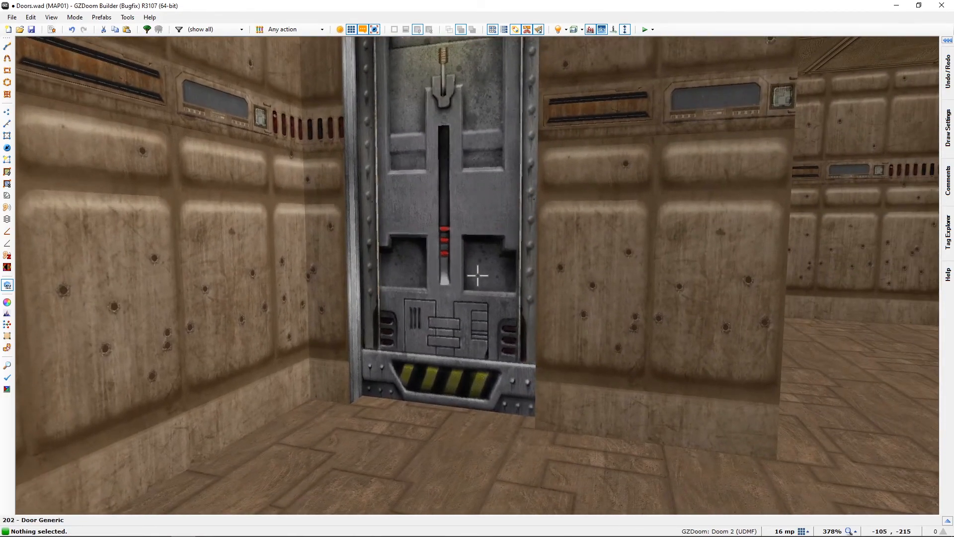
key(w)
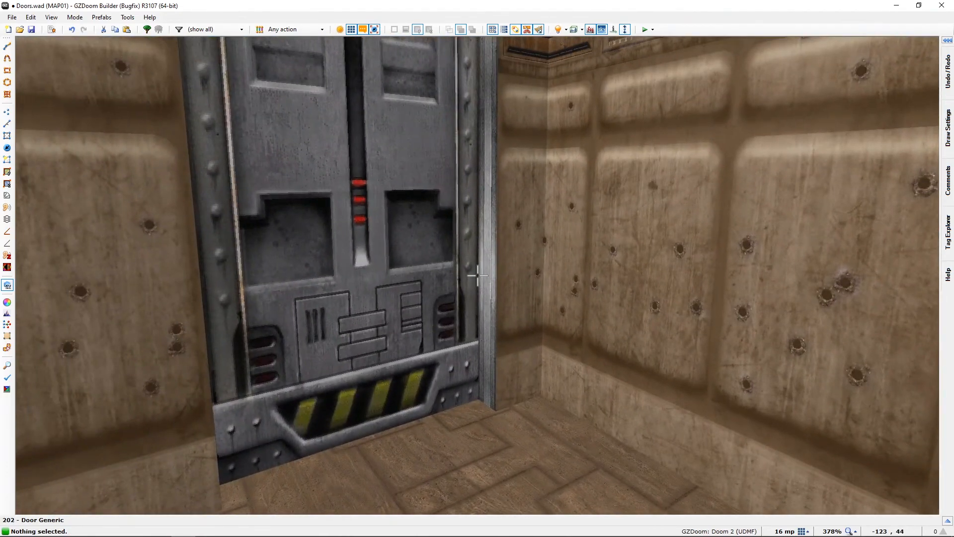
key(a)
key(d)
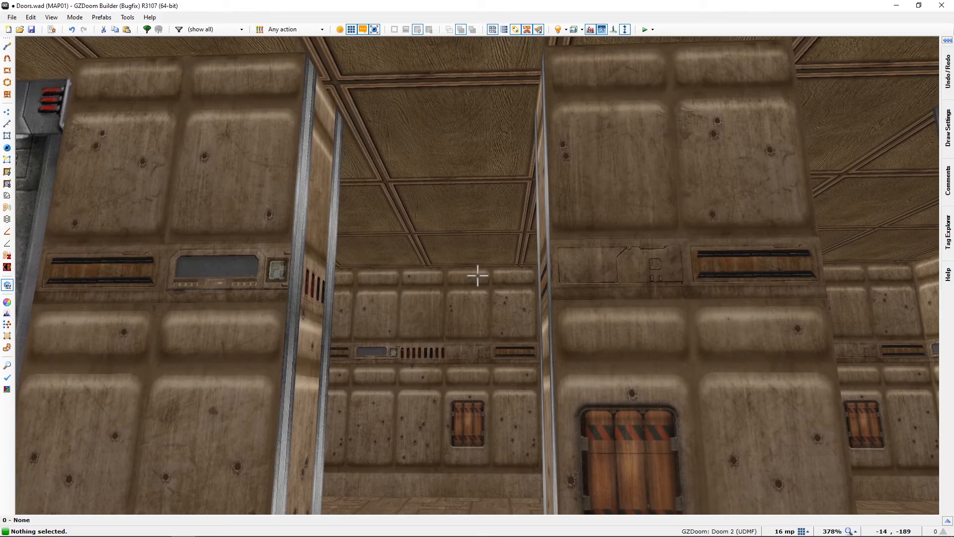
key(q)
Switch to Sectors mode and select the inner door sector of the second doorway from the left.
middle_drag(397, 122, 364, 384)
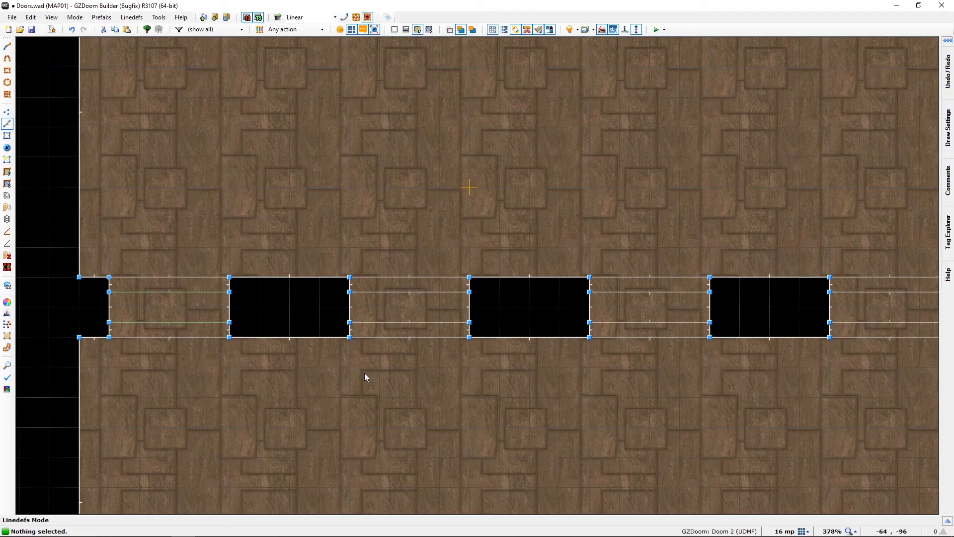
middle_drag(373, 367, 313, 377)
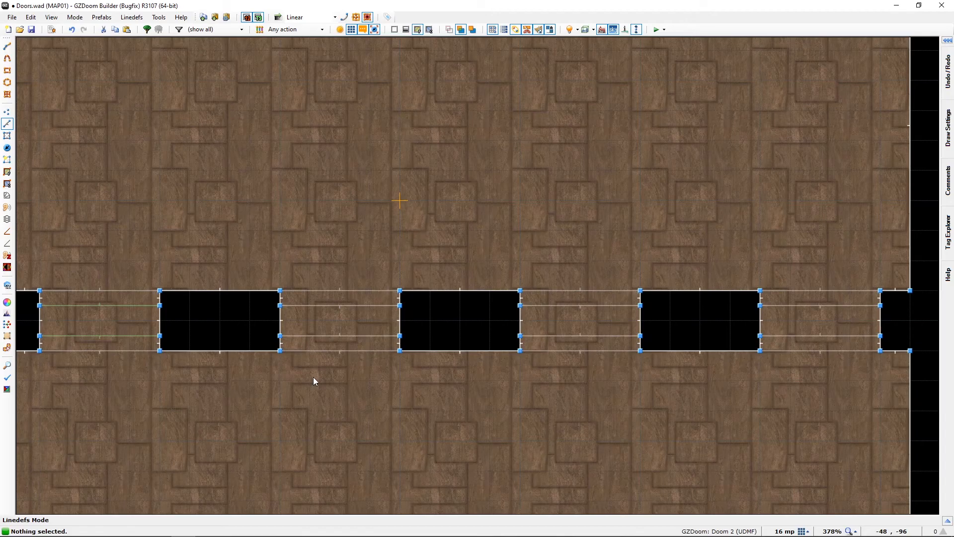
key(s)
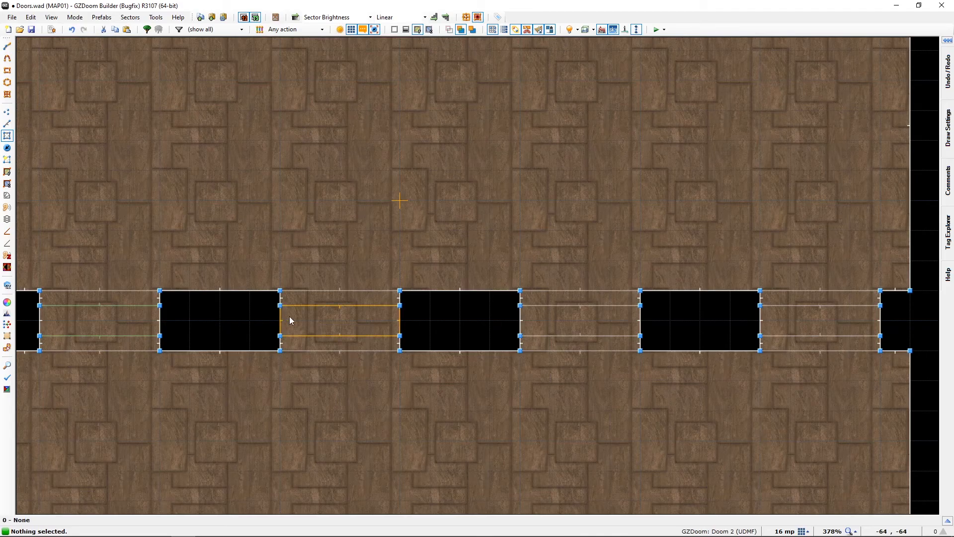
click(321, 318)
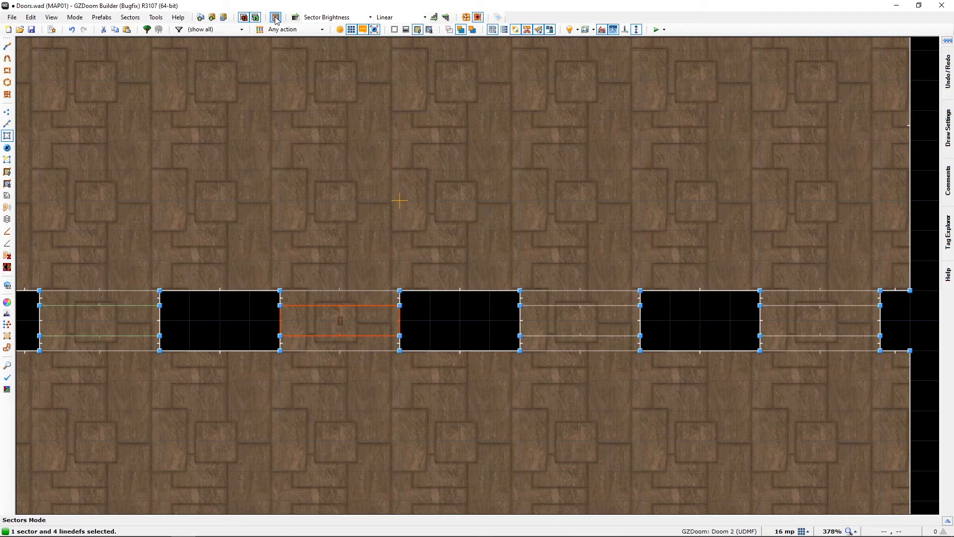
Examine the still open second doorway and its surroundings in the 3D visual view, and return to the map.
key(q)
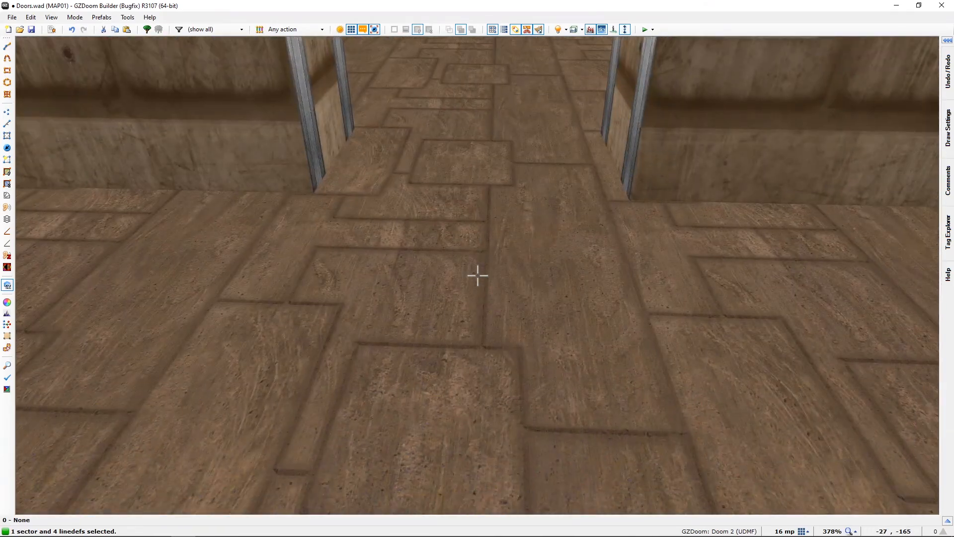
key(d)
key(f)
key(e)
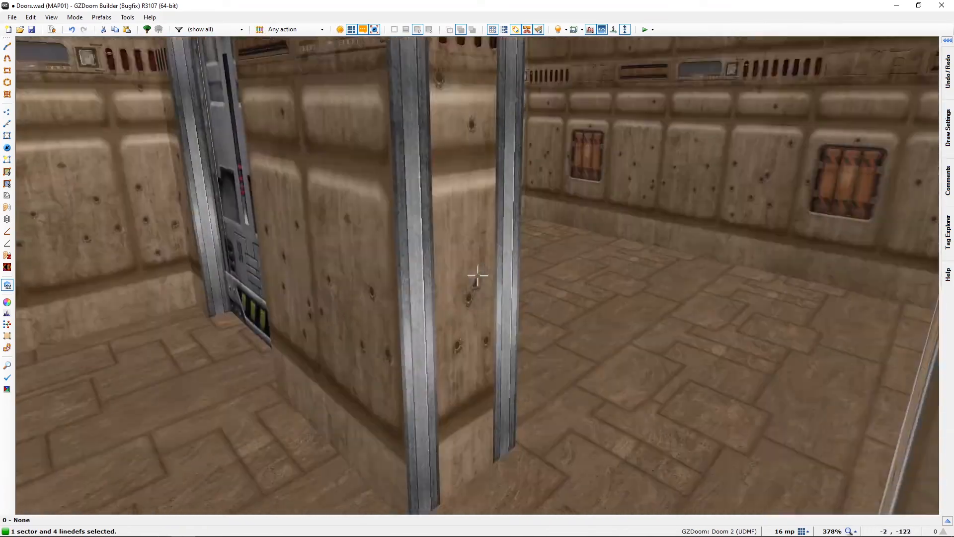
key(f)
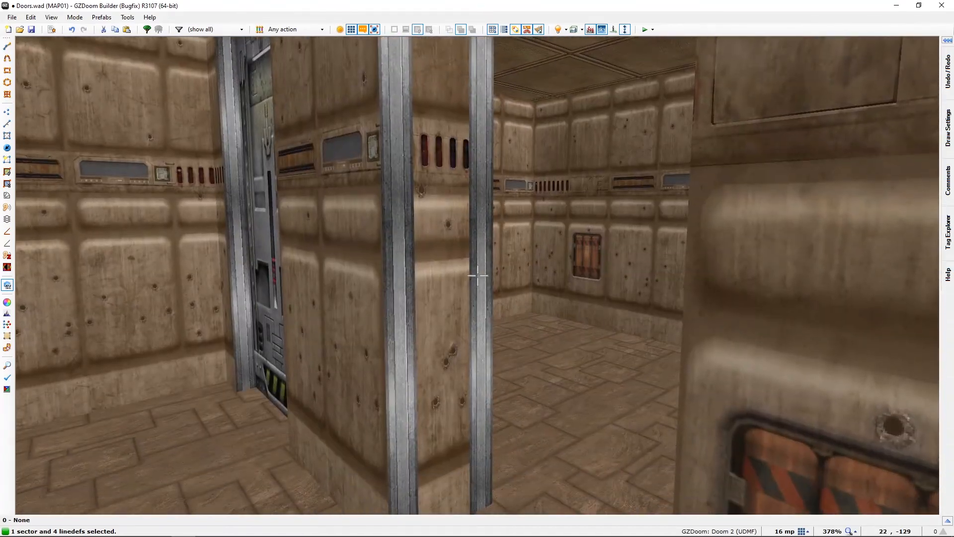
key(s)
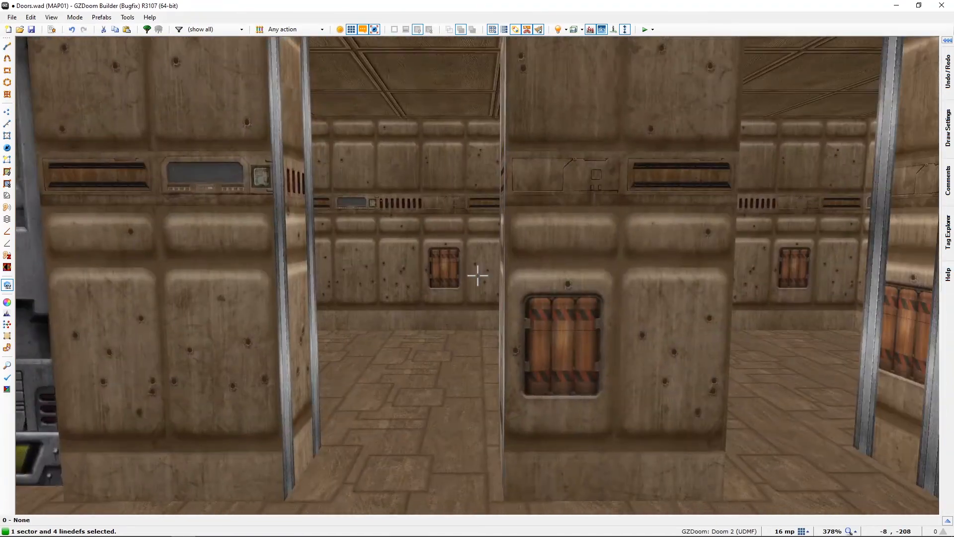
key(e)
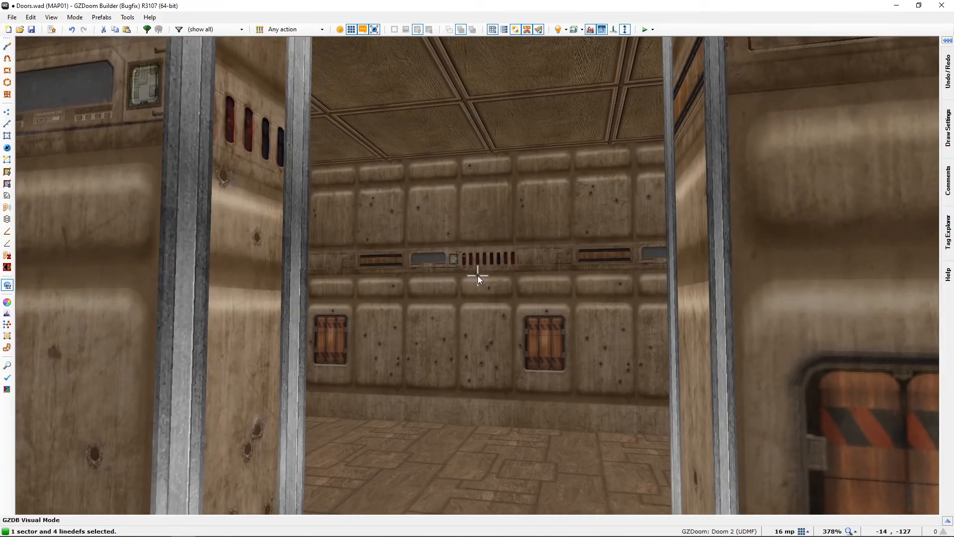
key(q)
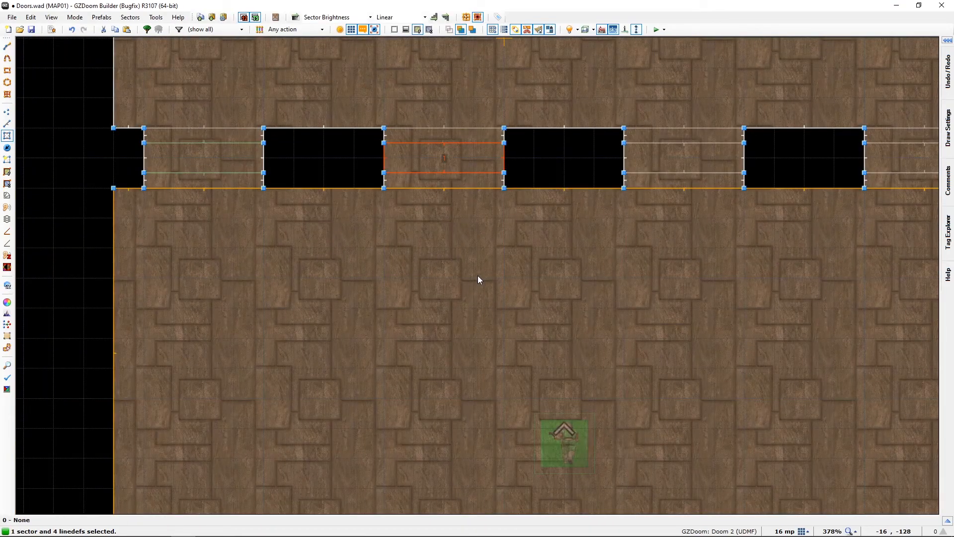
Start Make Door on the selected second doorway sector and choose SPCDOOR2 as the door texture.
click(275, 17)
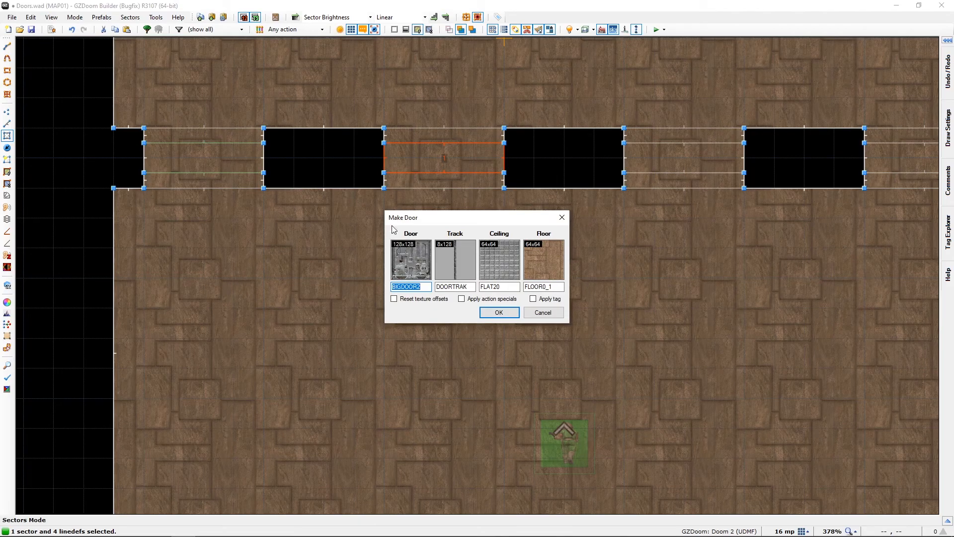
click(405, 264)
scroll(271, 360, down, 1)
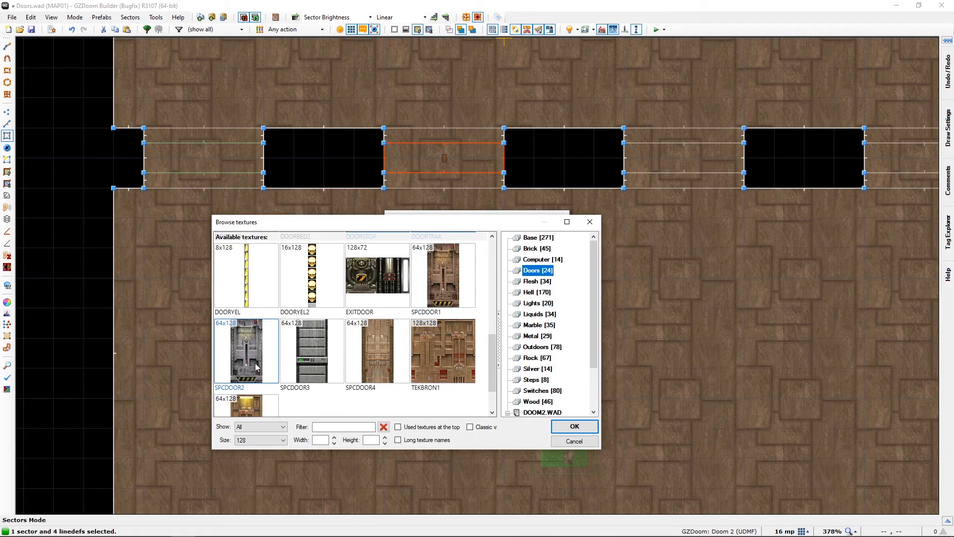
click(248, 367)
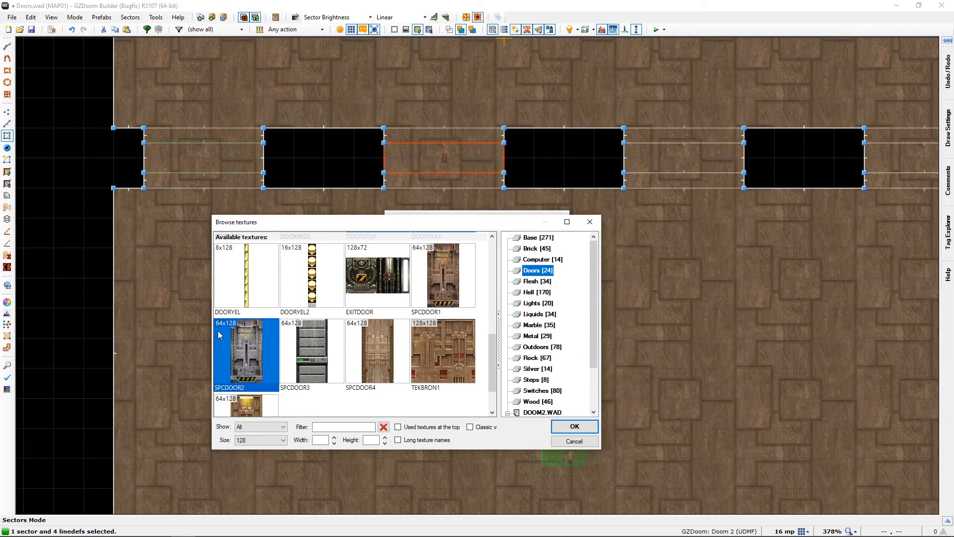
click(562, 431)
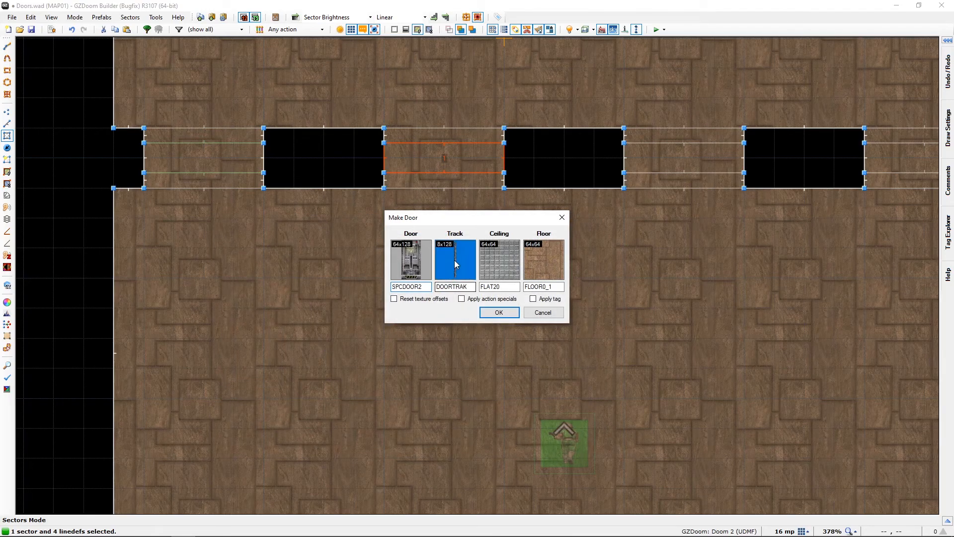
Choose DOORSTOP from the Doors set as the door's ceiling texture and create the door.
click(498, 267)
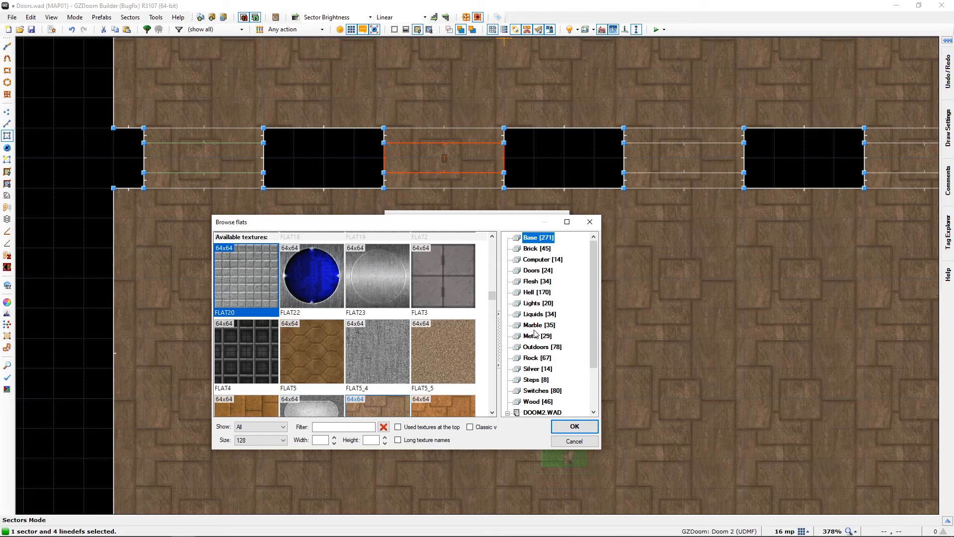
click(531, 275)
scroll(255, 346, down, 2)
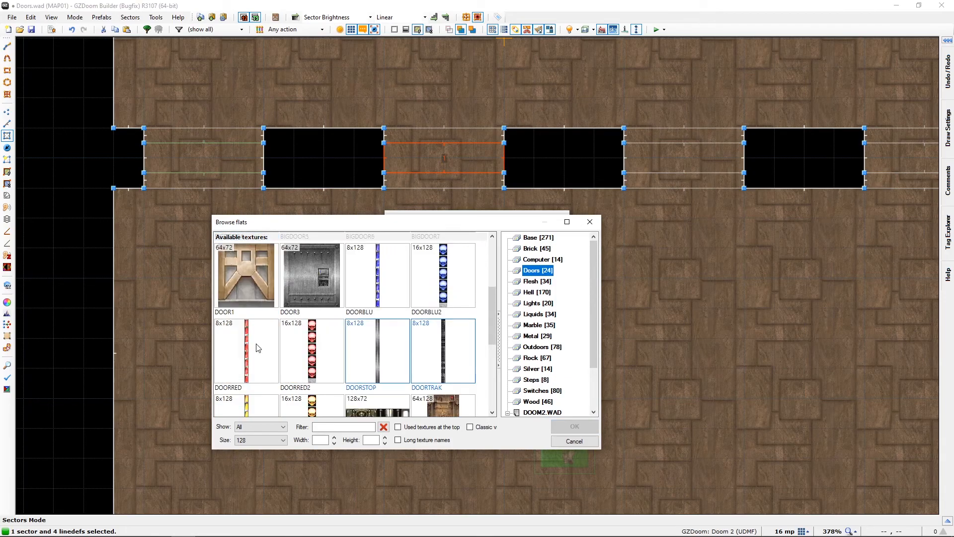
click(389, 358)
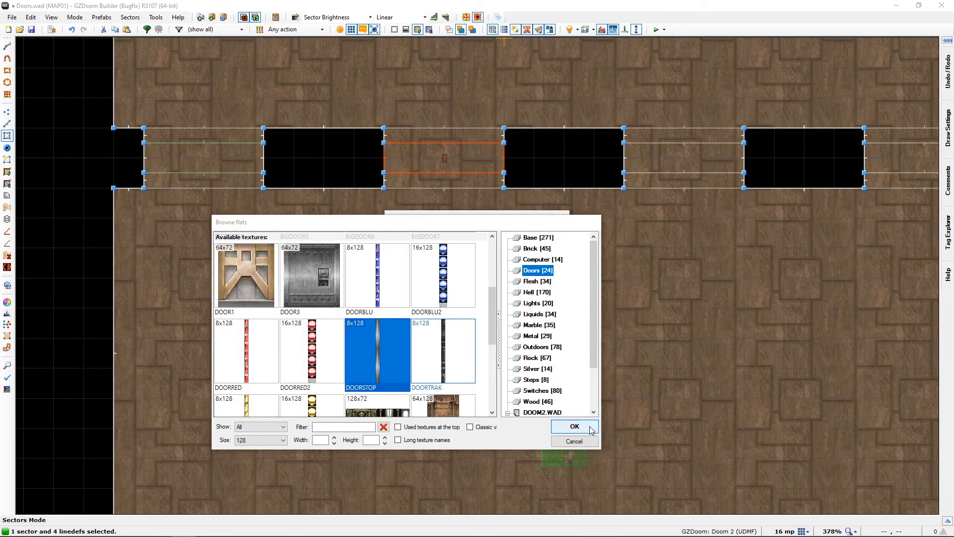
click(574, 426)
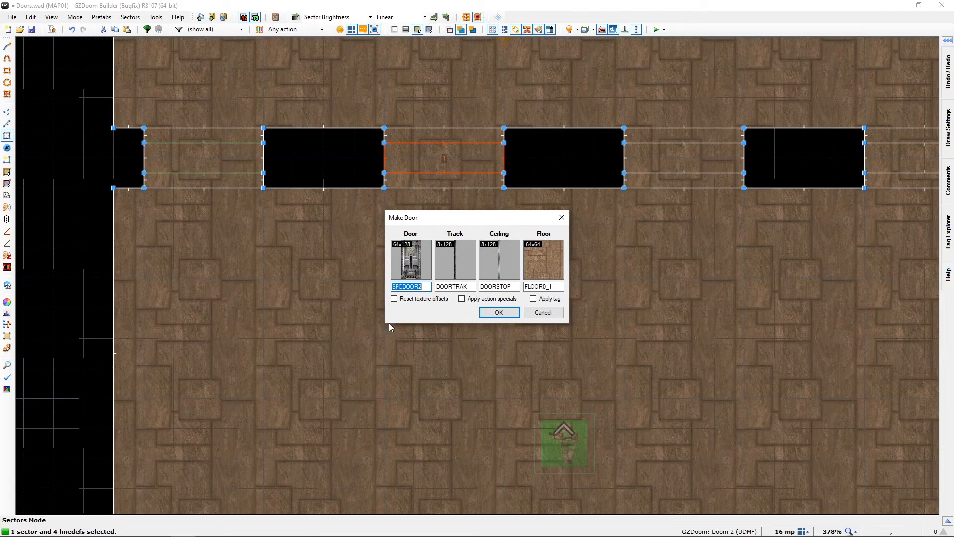
click(499, 313)
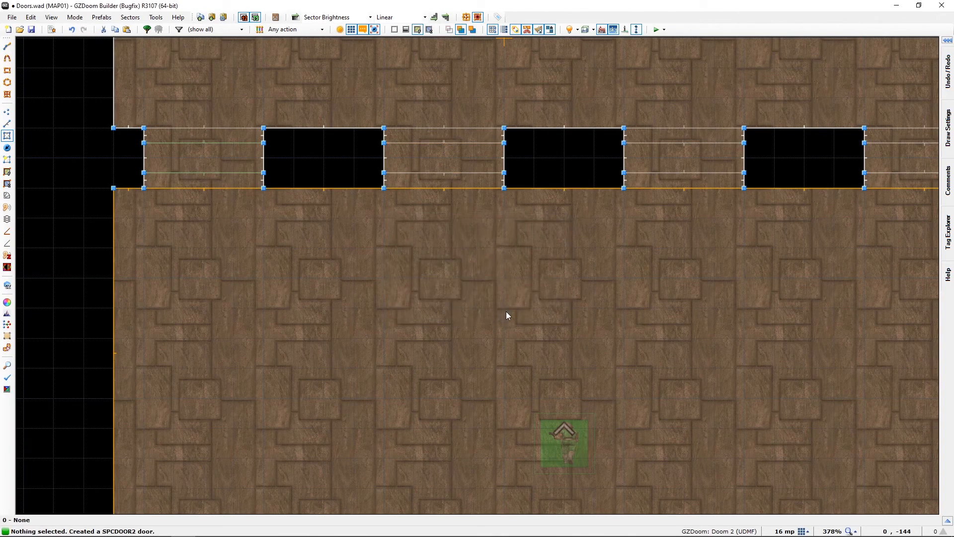
Compare the second door with the leftmost door from both sides in the 3D visual view.
key(w)
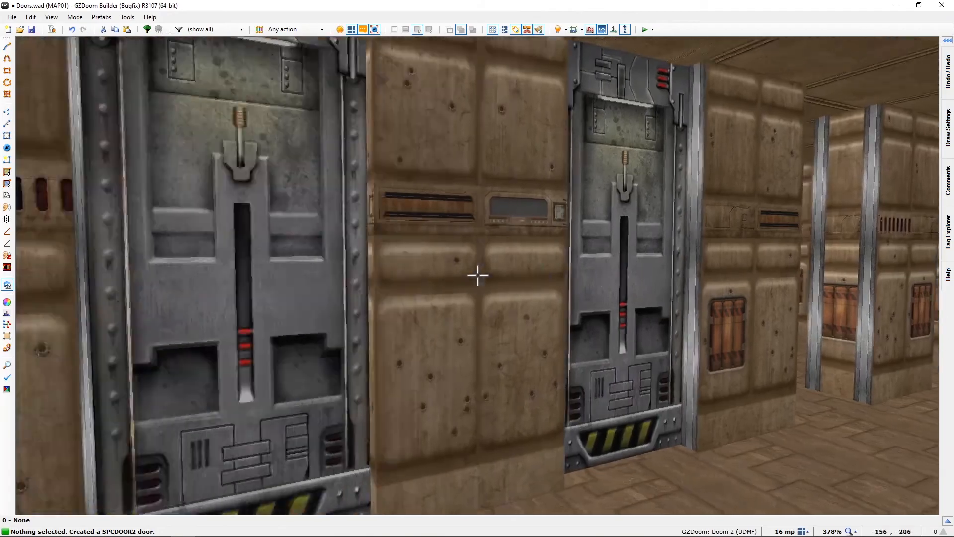
key(f)
key(e)
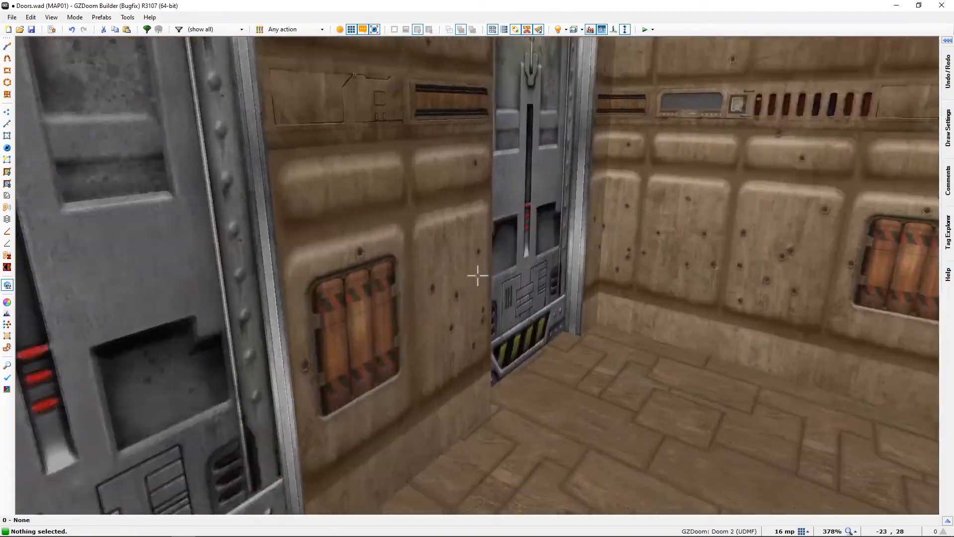
key(d)
key(f)
key(d)
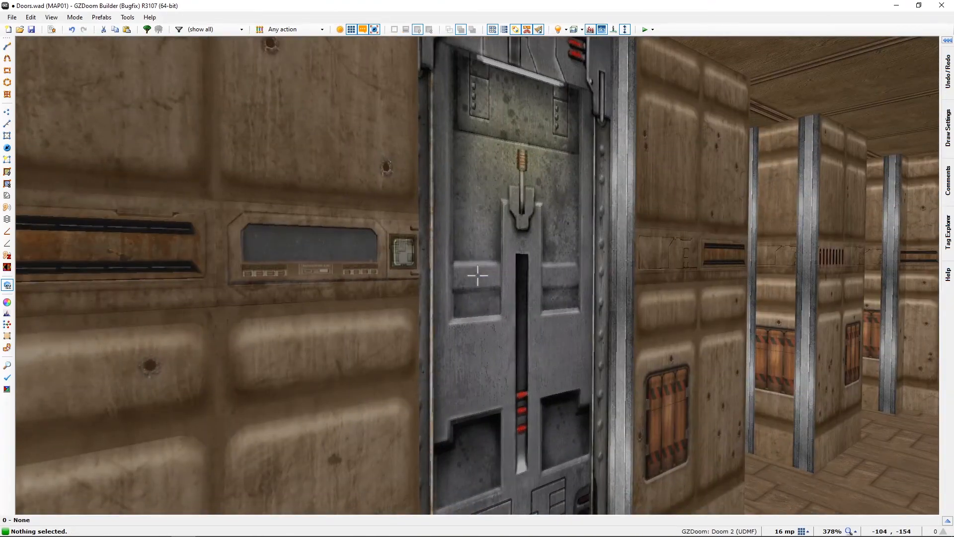
key(f)
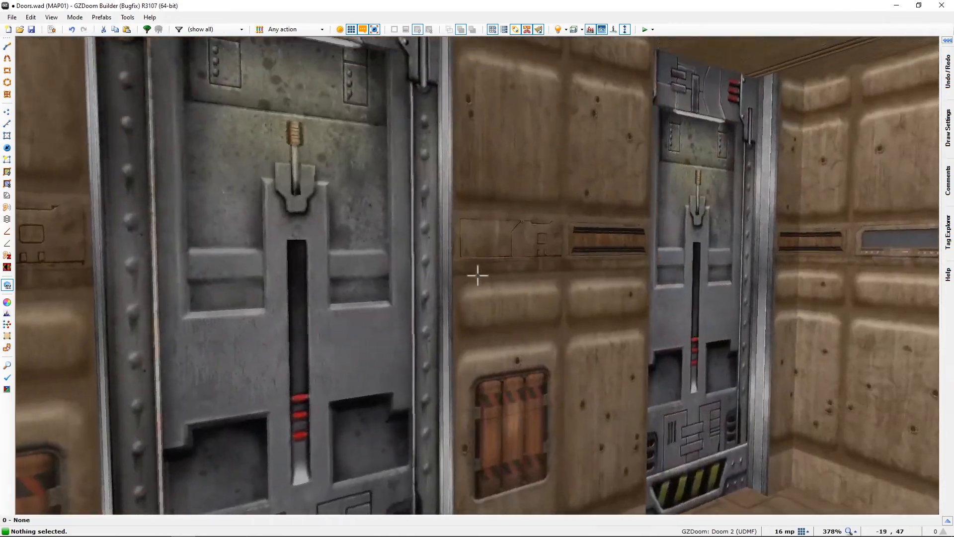
Return to the map and inspect the flags and front-side texture settings of the second door's side track linedef.
key(w)
middle_drag(451, 362, 440, 184)
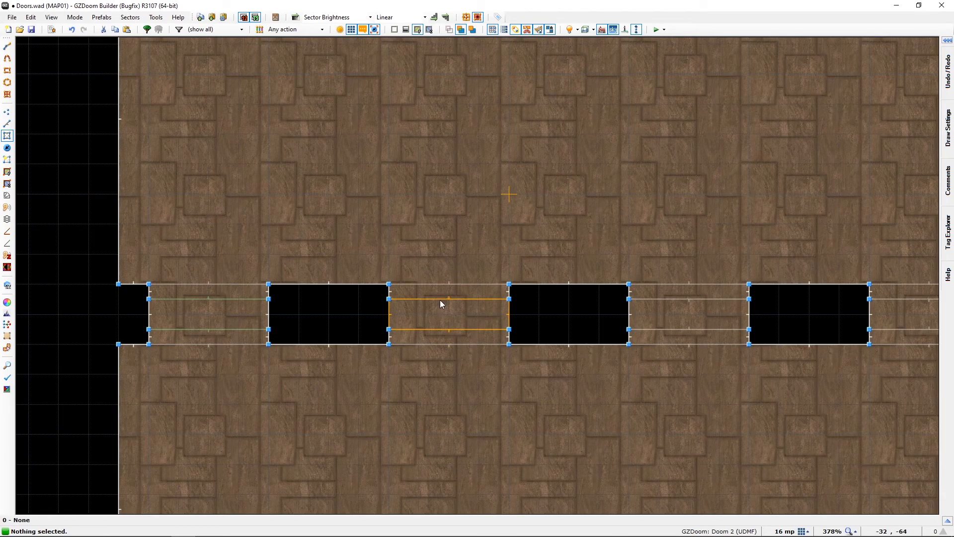
key(l)
click(390, 316)
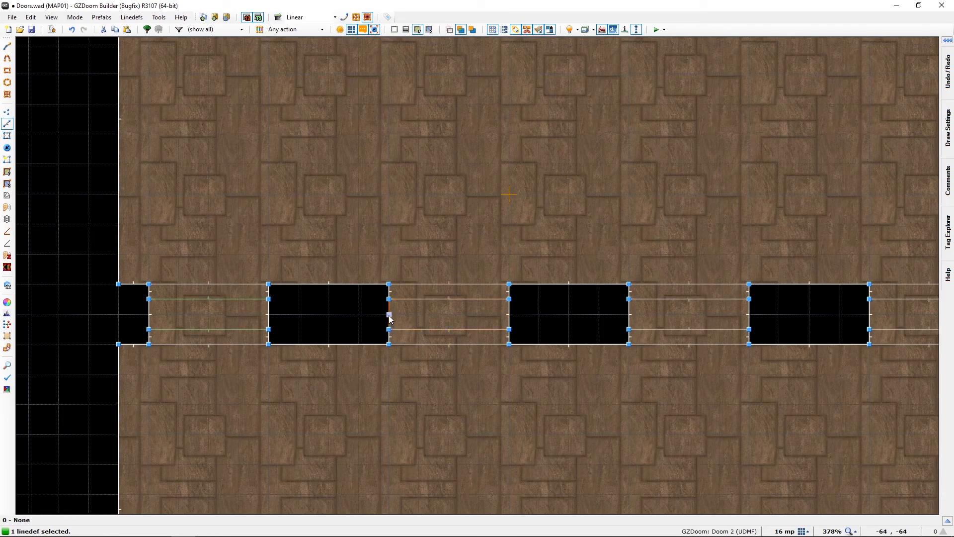
right_click(389, 316)
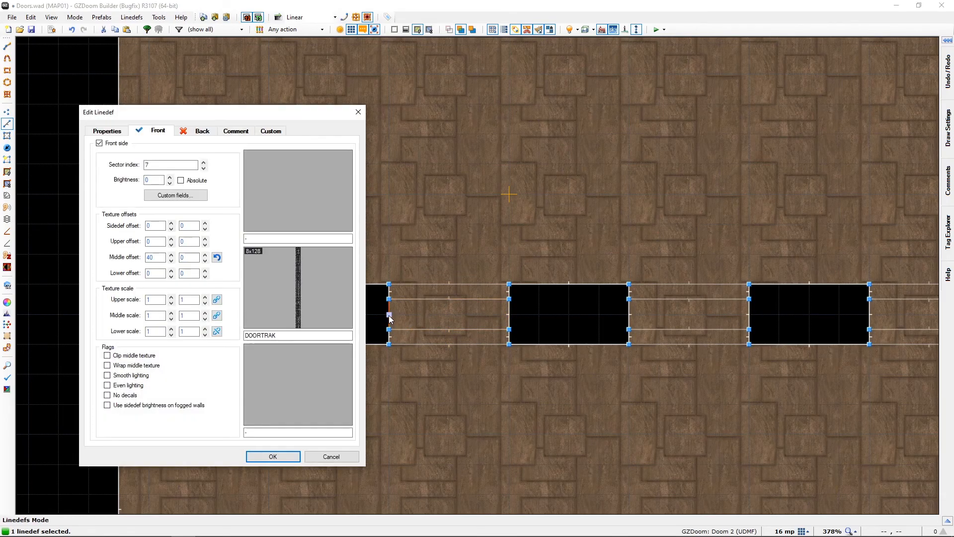
click(110, 129)
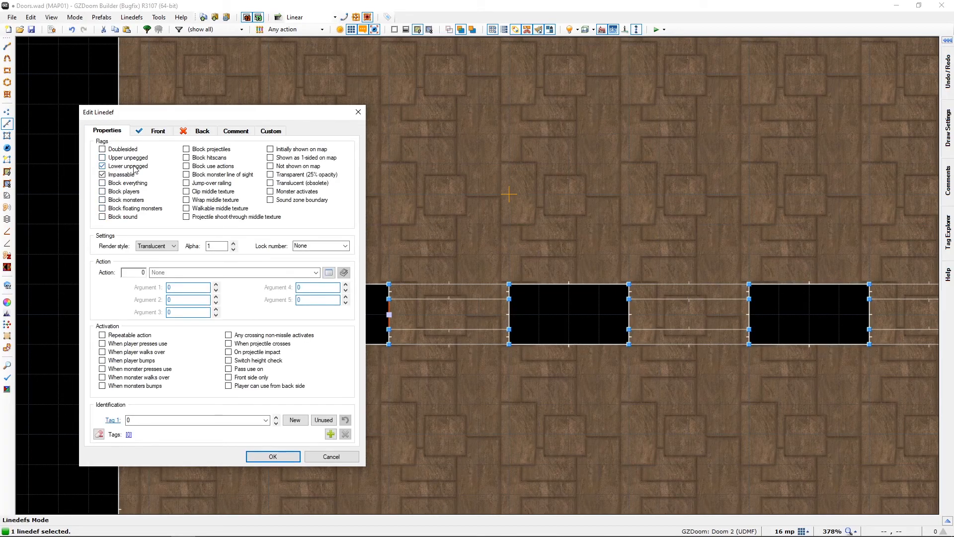
click(156, 131)
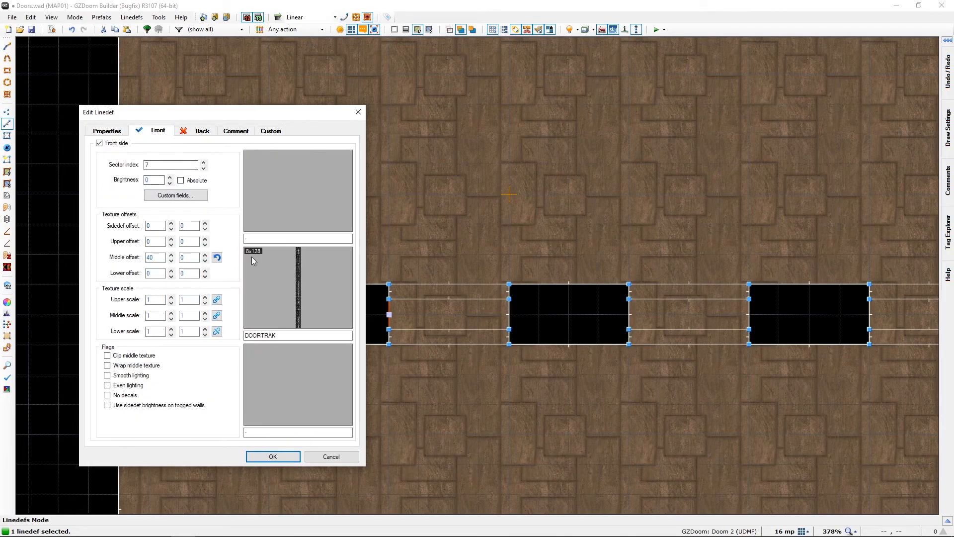
click(272, 456)
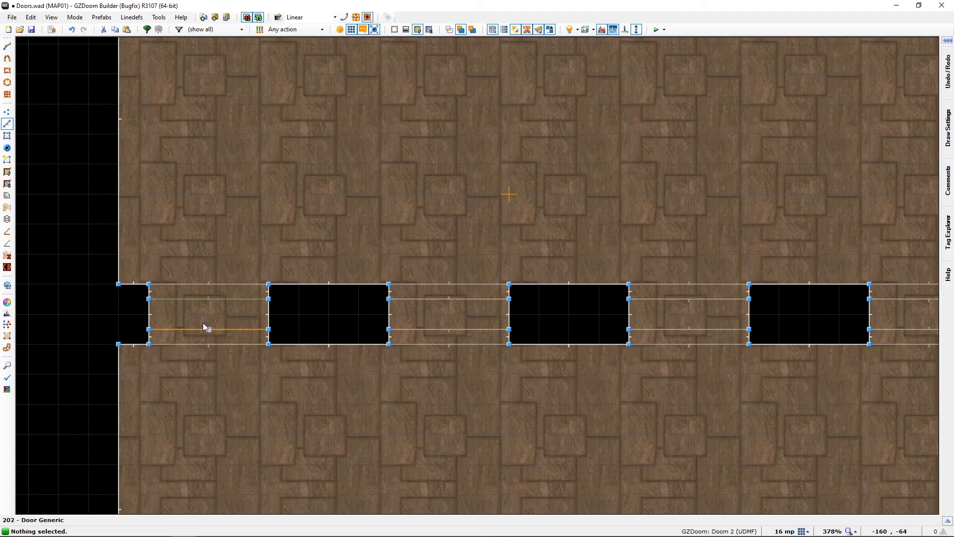
Inspect the front-side textures of the second door's two face linedefs together, leaving them unchanged and deselected.
click(430, 298)
click(428, 332)
right_click(428, 333)
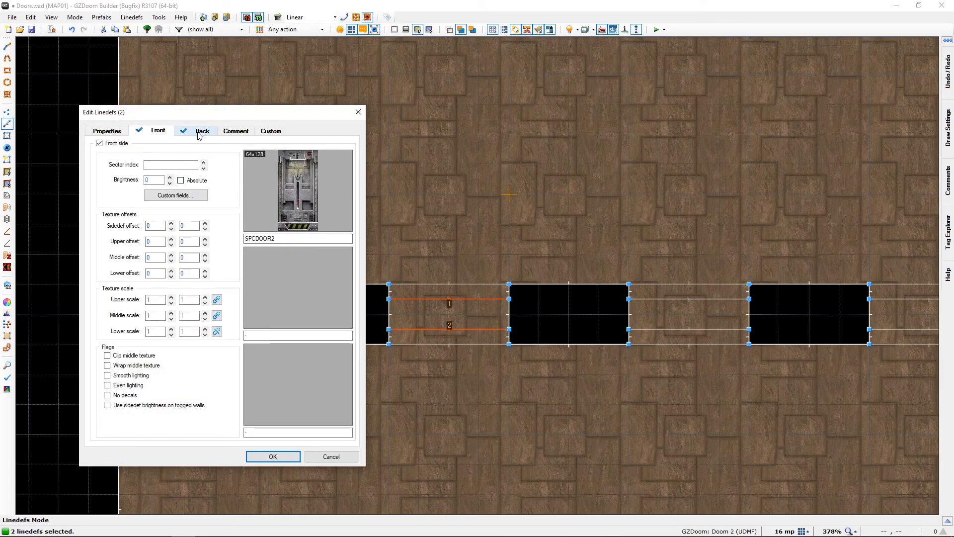
key(Escape)
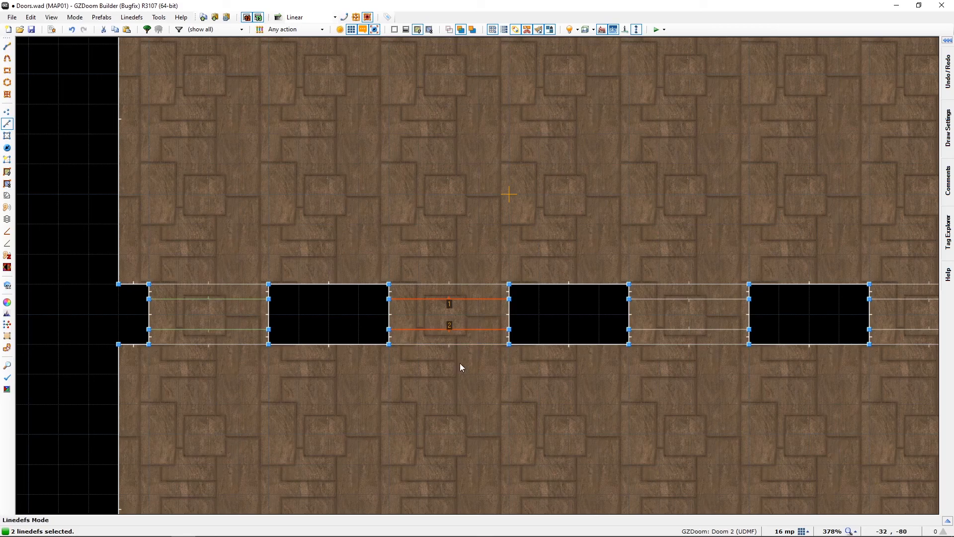
click(487, 381)
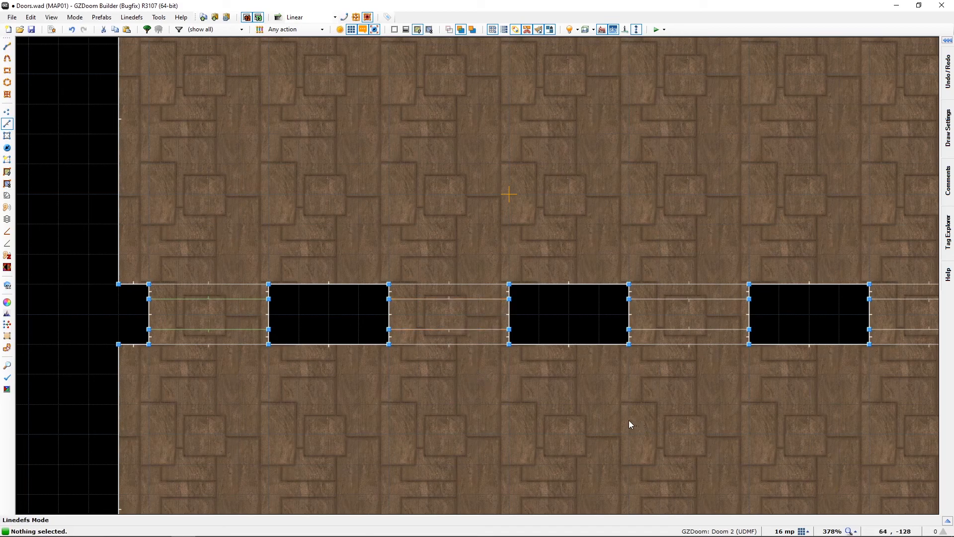
Create an SPCDOOR2 door with Make Door in the third doorway's middle sector, with Apply action specials enabled.
middle_drag(652, 423, 368, 407)
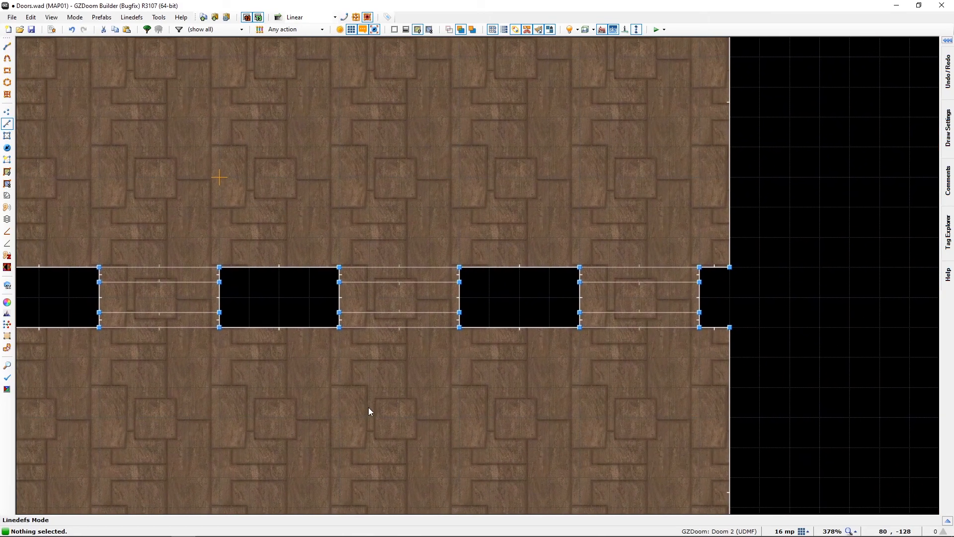
key(s)
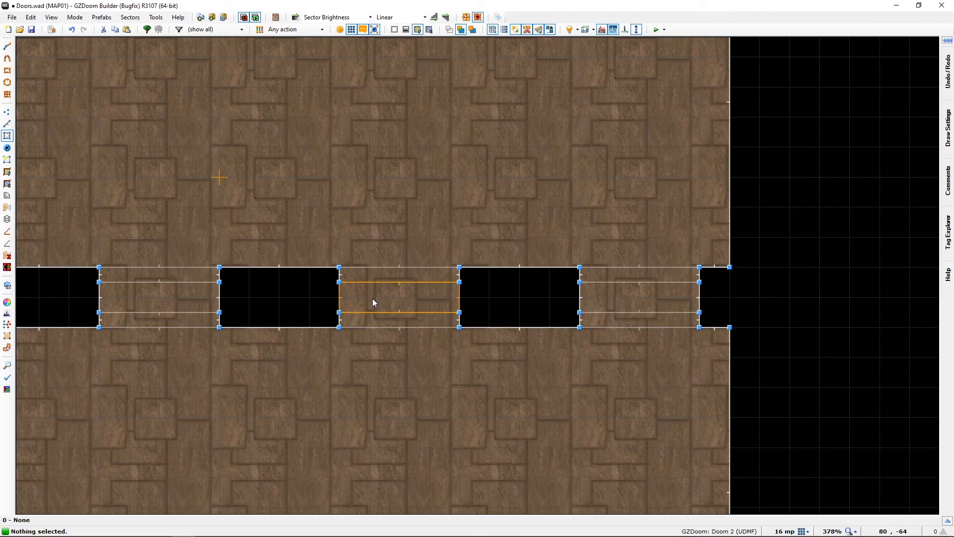
key(ctrl+d)
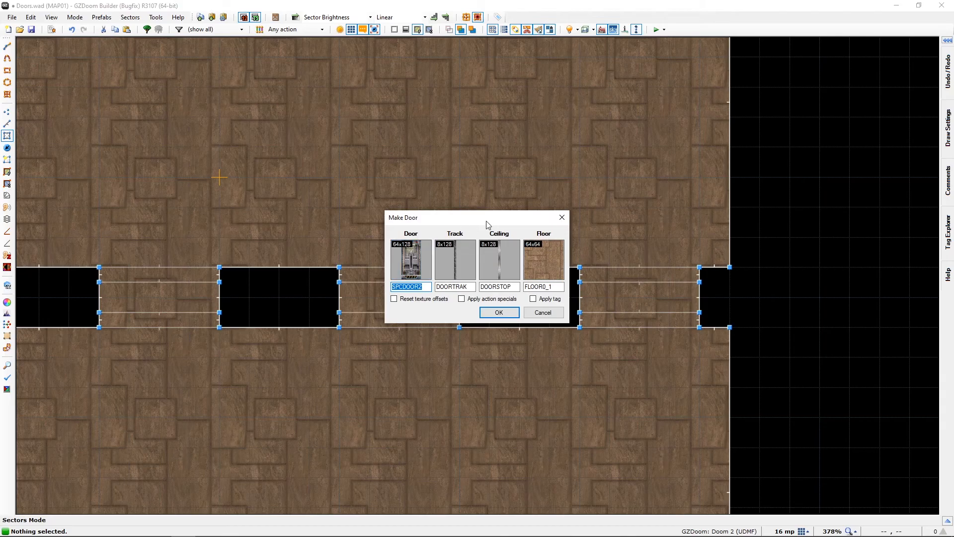
drag(460, 220, 540, 253)
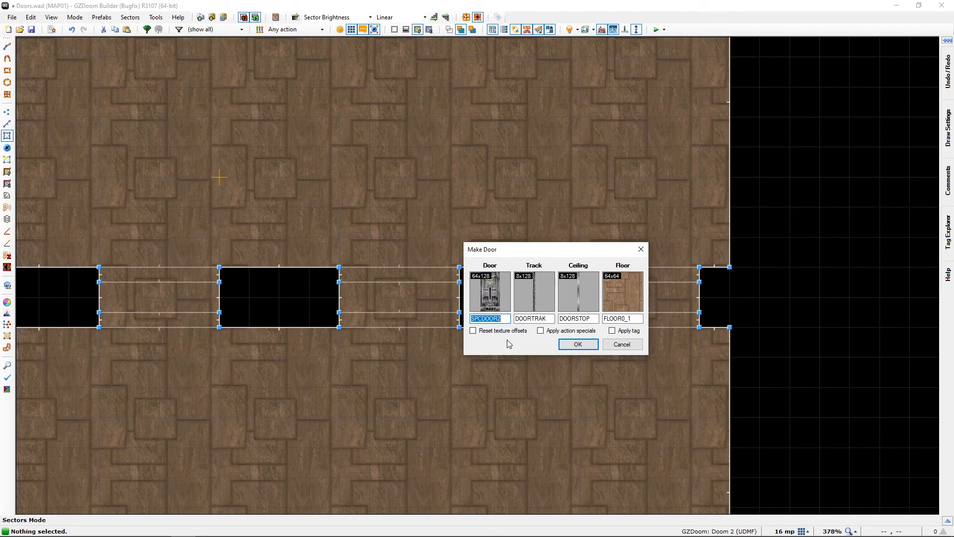
click(541, 331)
click(577, 345)
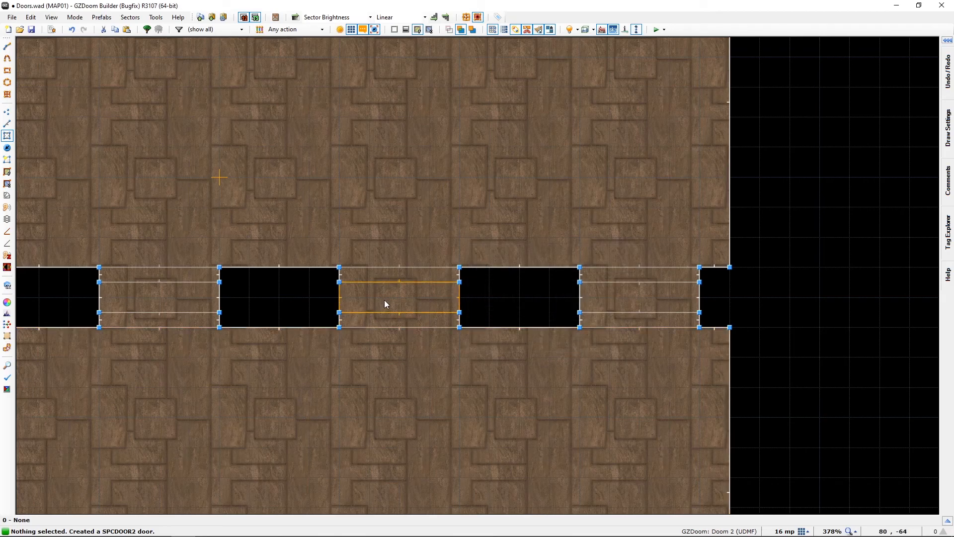
Inspect the textures, action and activation settings of the third door's lower face linedef.
key(l)
middle_drag(218, 385, 483, 368)
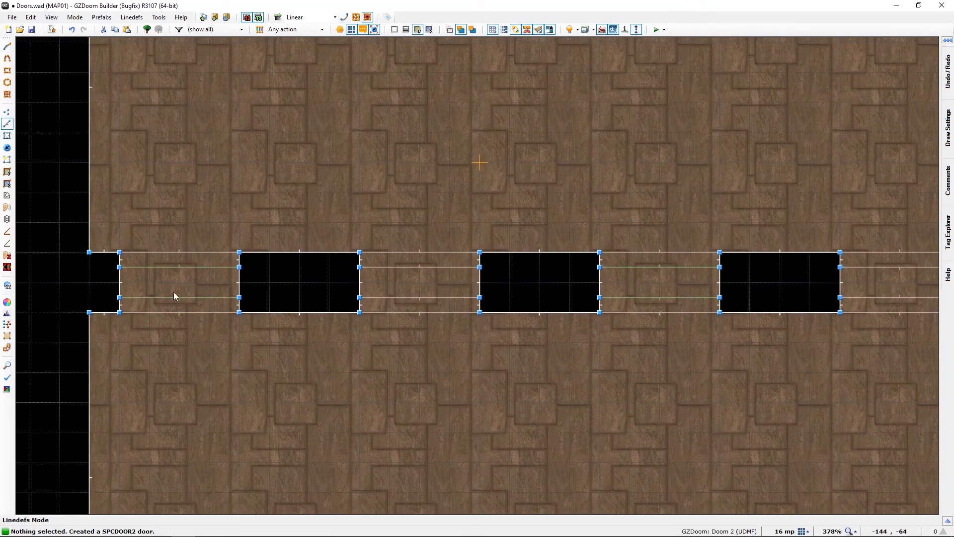
middle_drag(788, 365, 531, 350)
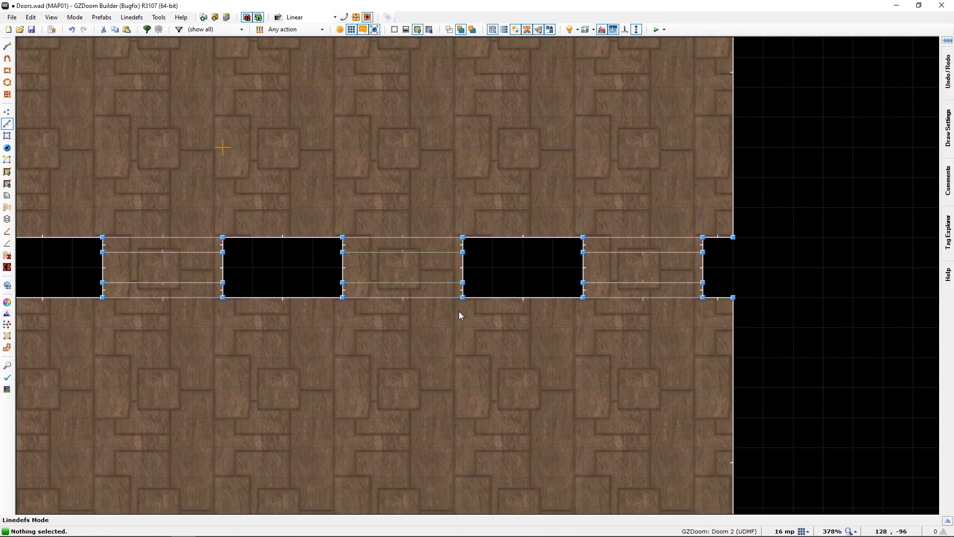
right_click(398, 283)
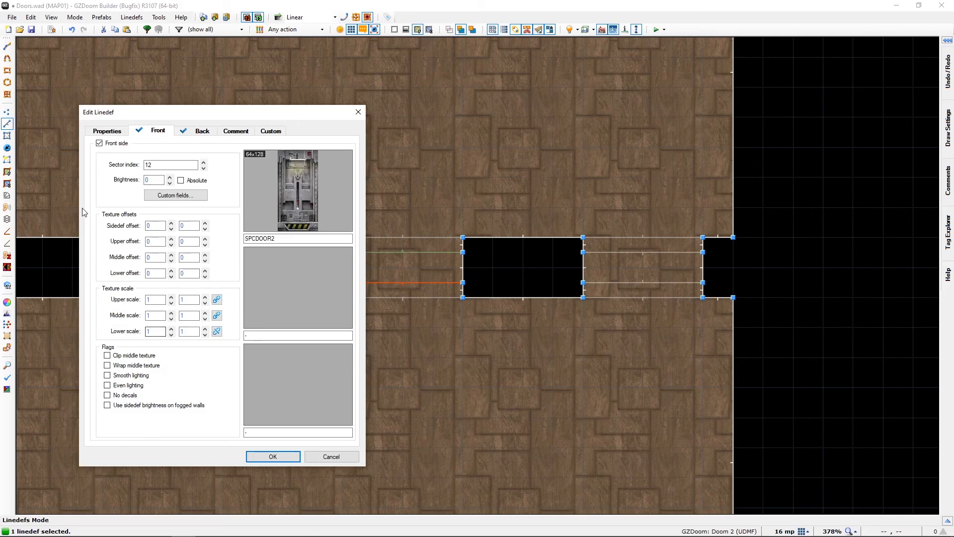
click(115, 133)
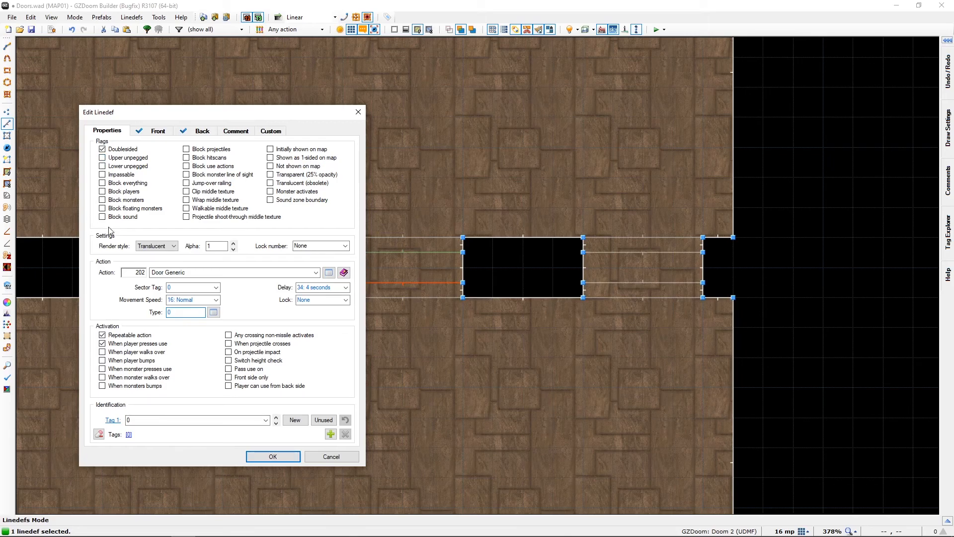
key(Return)
Inspect the flags and front-side texture offsets of the third door's side track linedef.
right_click(343, 270)
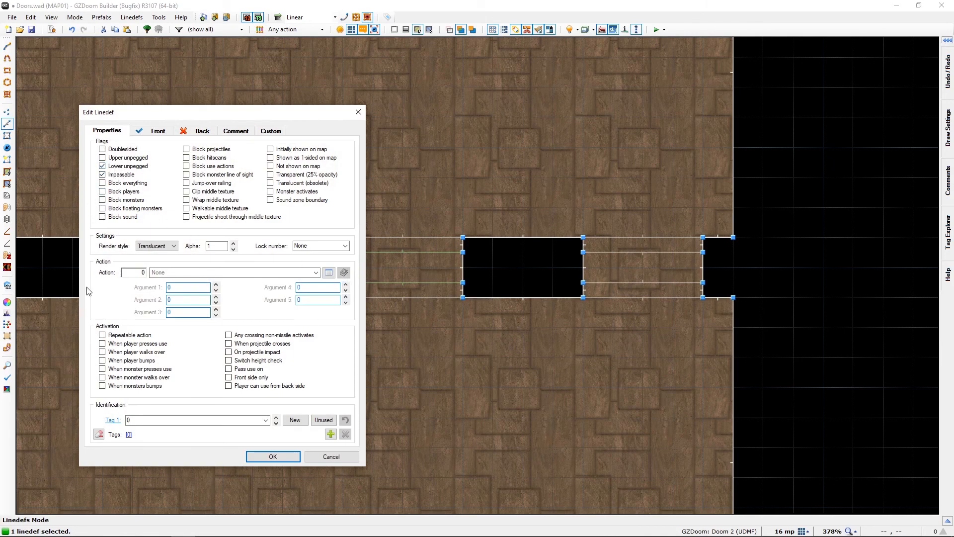
key(Return)
right_click(339, 274)
click(156, 133)
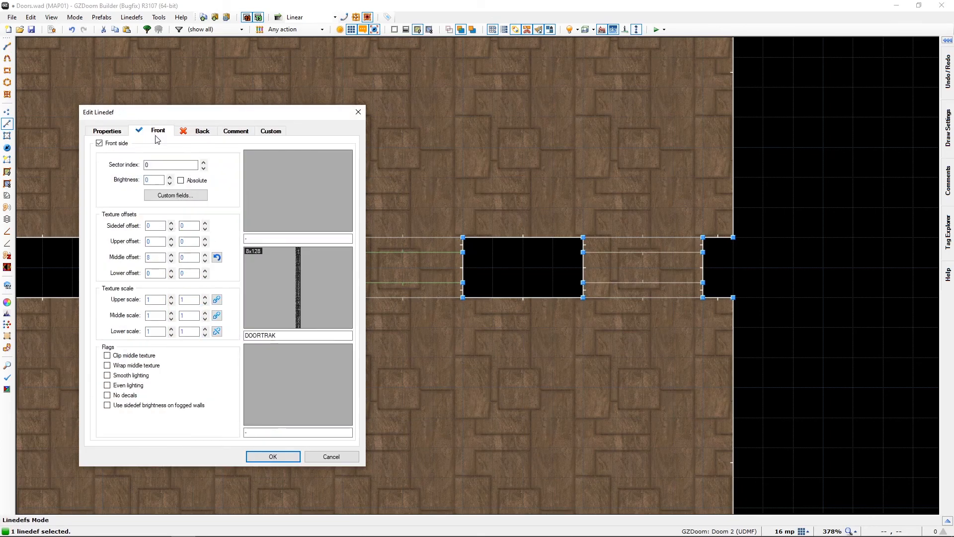
key(Return)
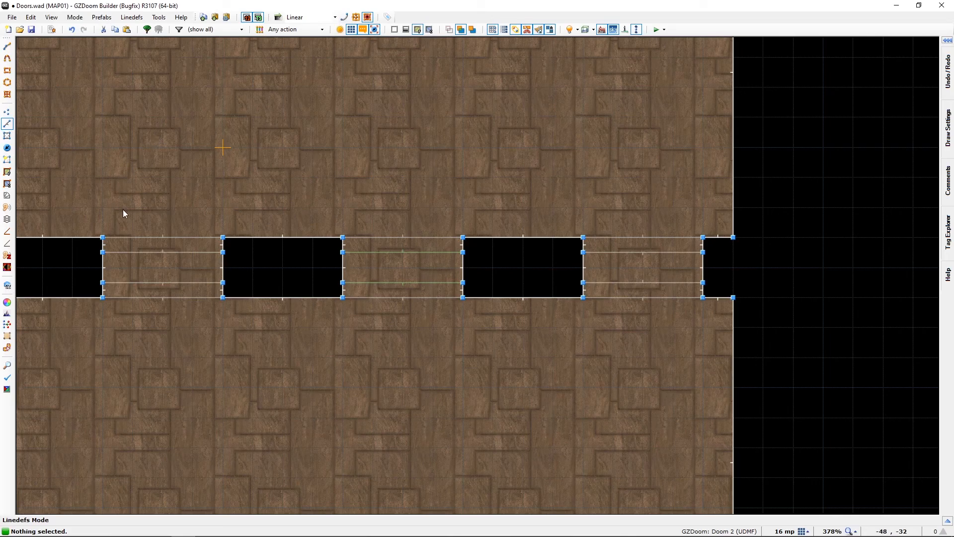
Try to make a door in the fourth doorway's middle sector with Apply action specials off and Apply tag on.
middle_drag(175, 318, 379, 318)
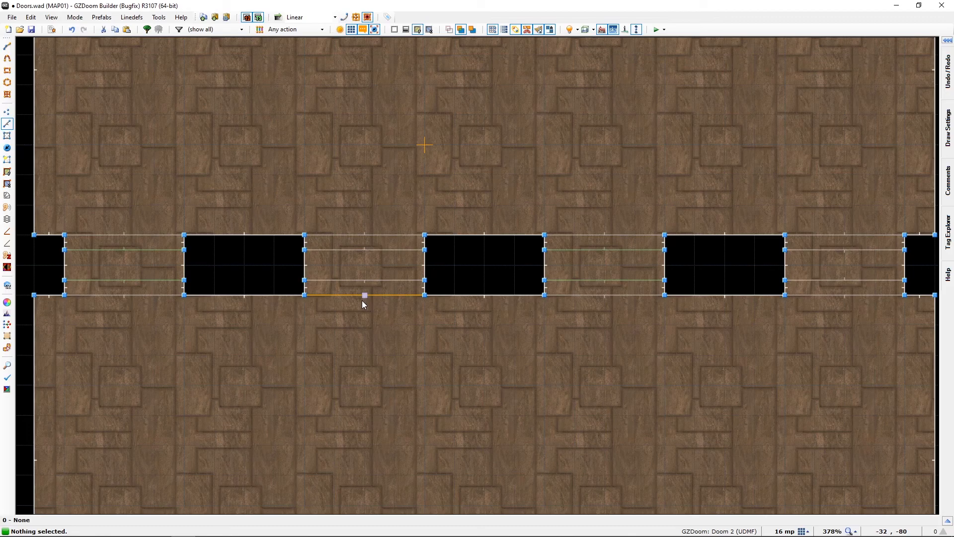
middle_drag(706, 320, 409, 321)
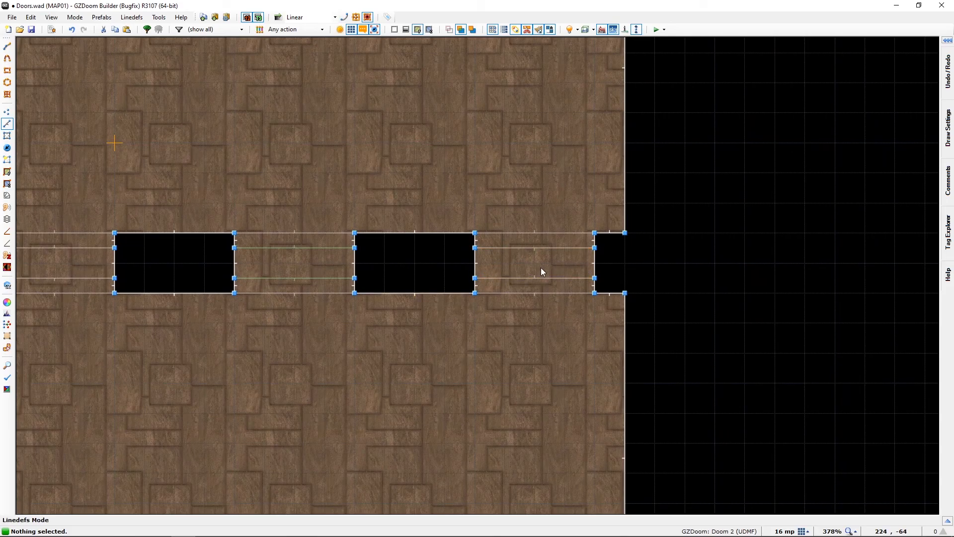
key(s)
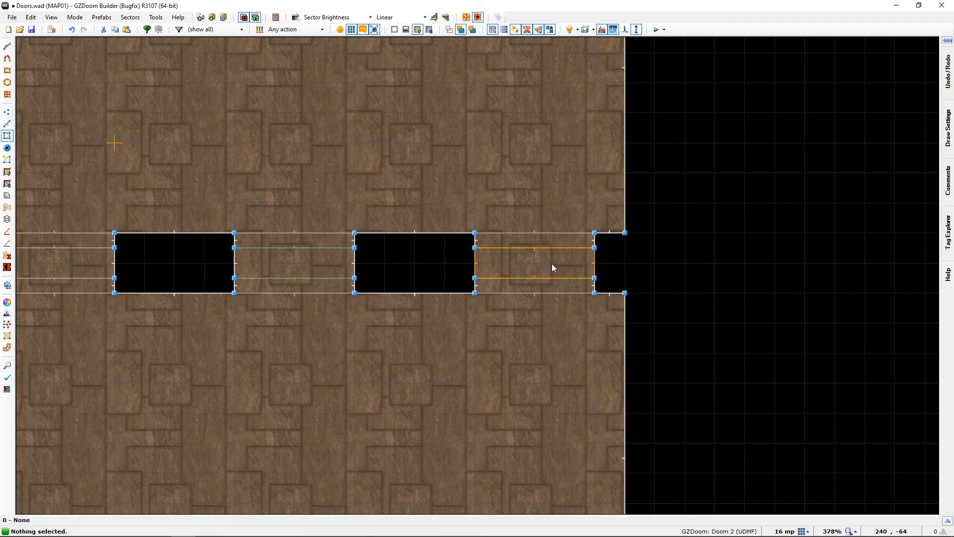
key(ctrl+d)
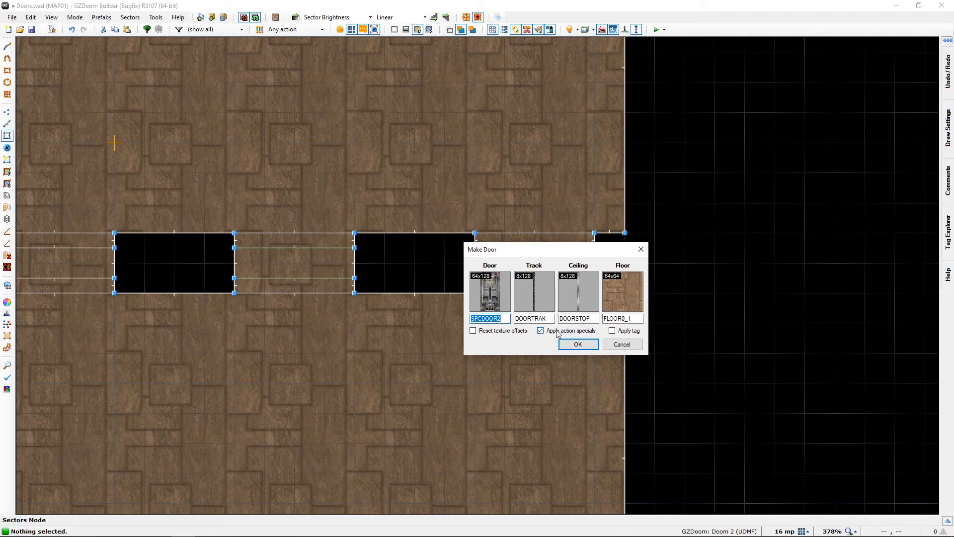
click(541, 331)
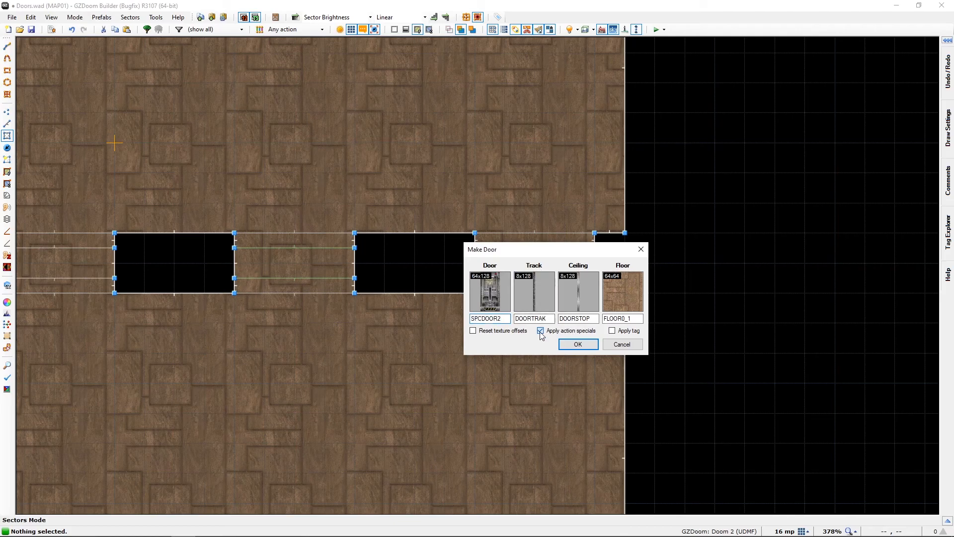
click(613, 331)
key(Return)
Examine the three finished doors and the fourth doorway in the 3D visual view, and return to the map.
key(w)
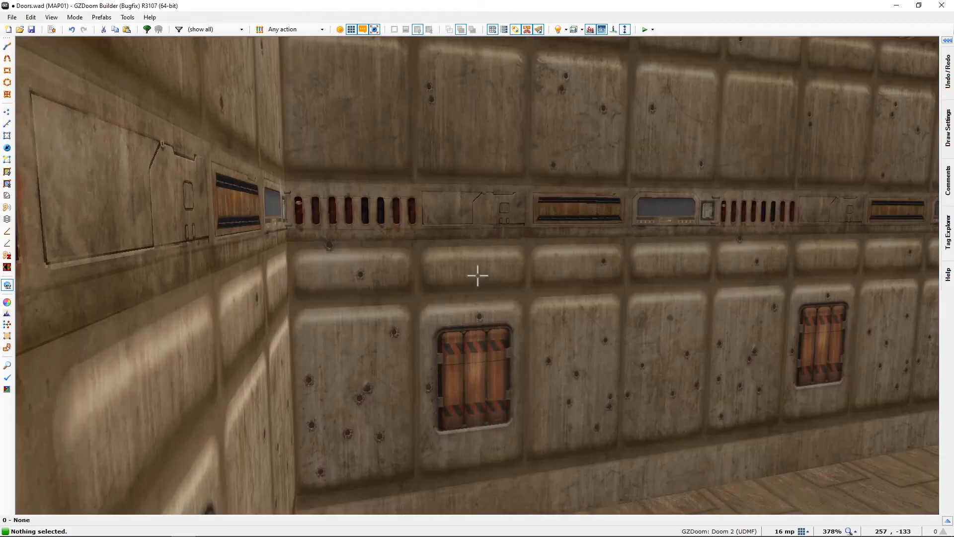
key(s)
key(d)
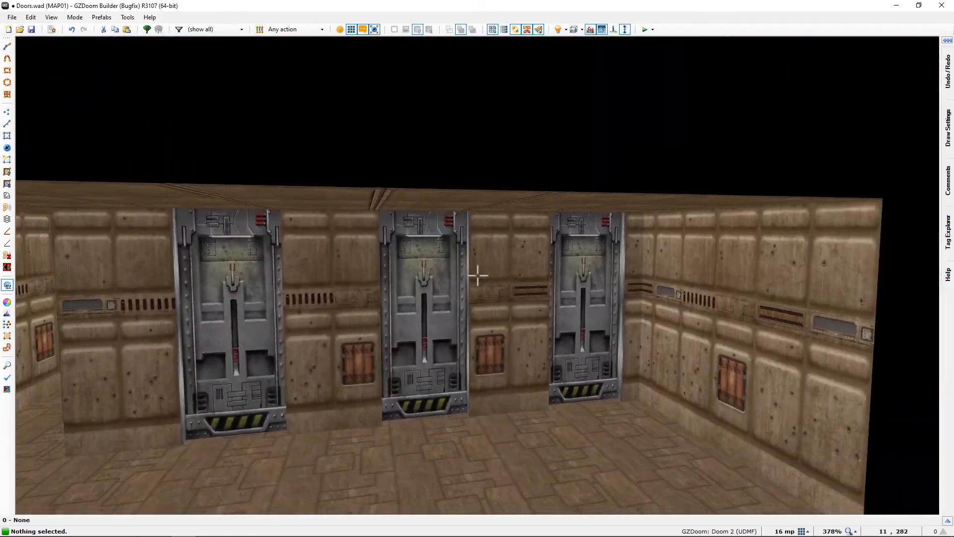
key(e)
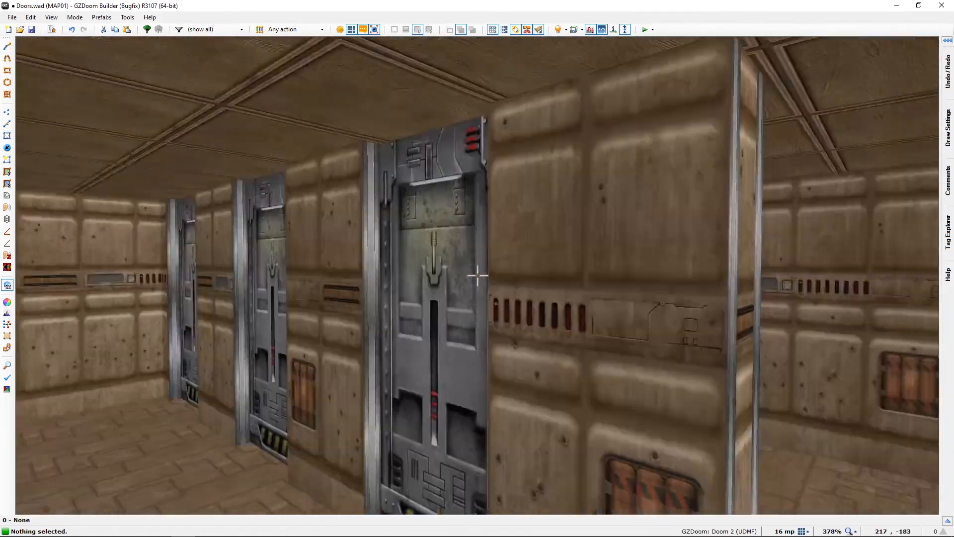
key(e)
key(f)
key(s)
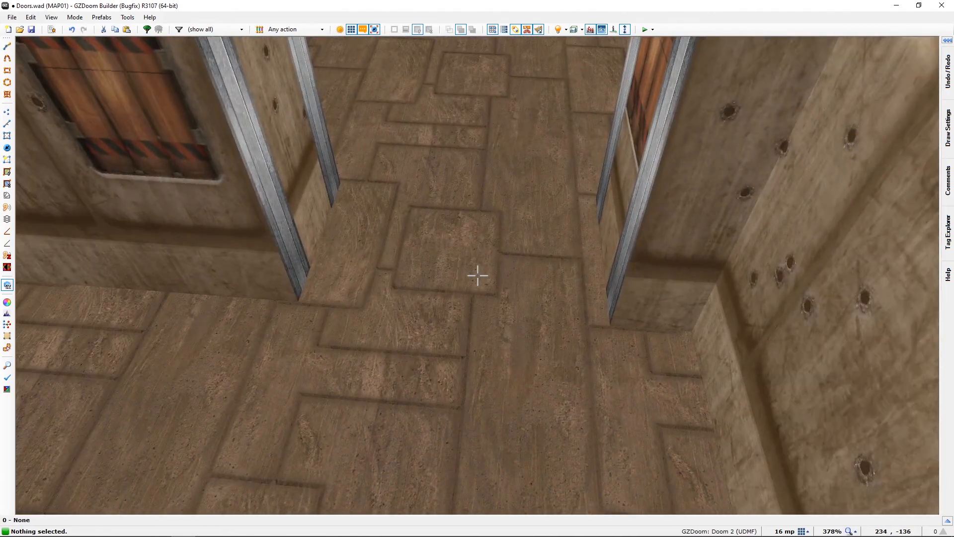
key(w)
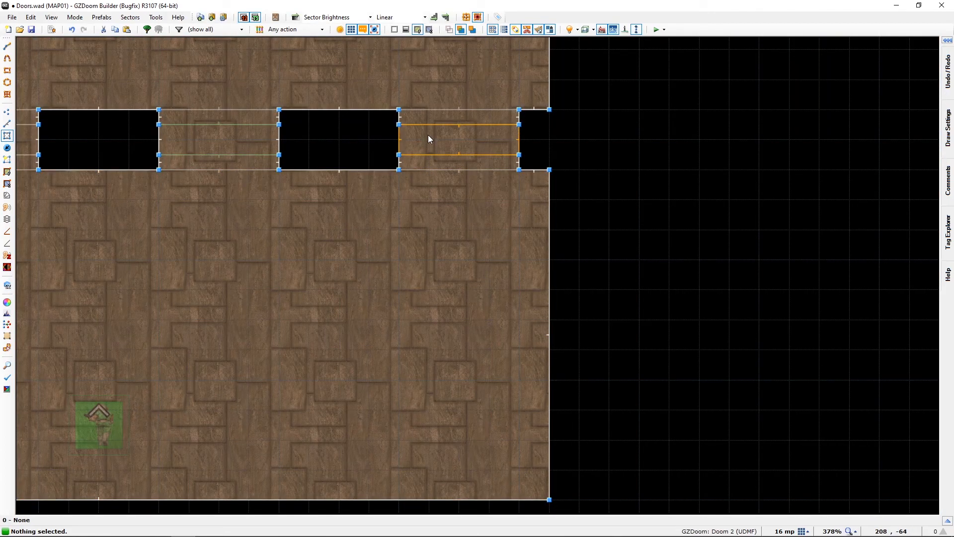
Create an SPCDOOR2 door with Make Door in the fourth doorway's middle sector, with Apply action specials off and Apply tag on.
key(ctrl+d)
click(542, 335)
click(614, 332)
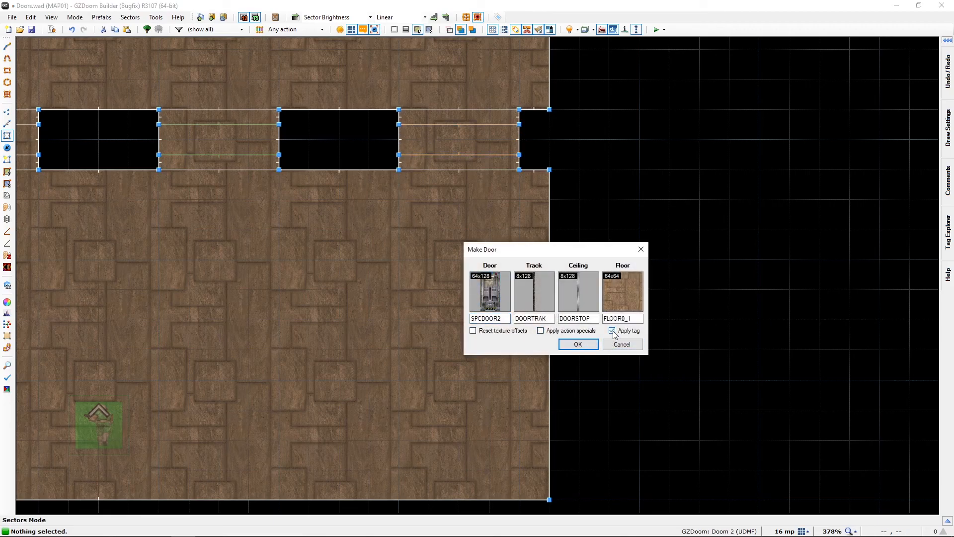
click(577, 344)
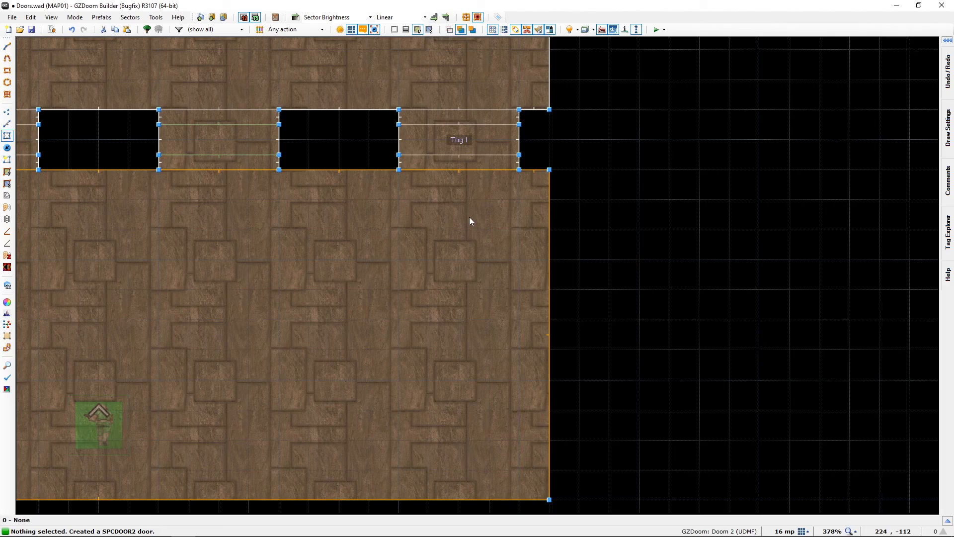
middle_drag(442, 147, 432, 240)
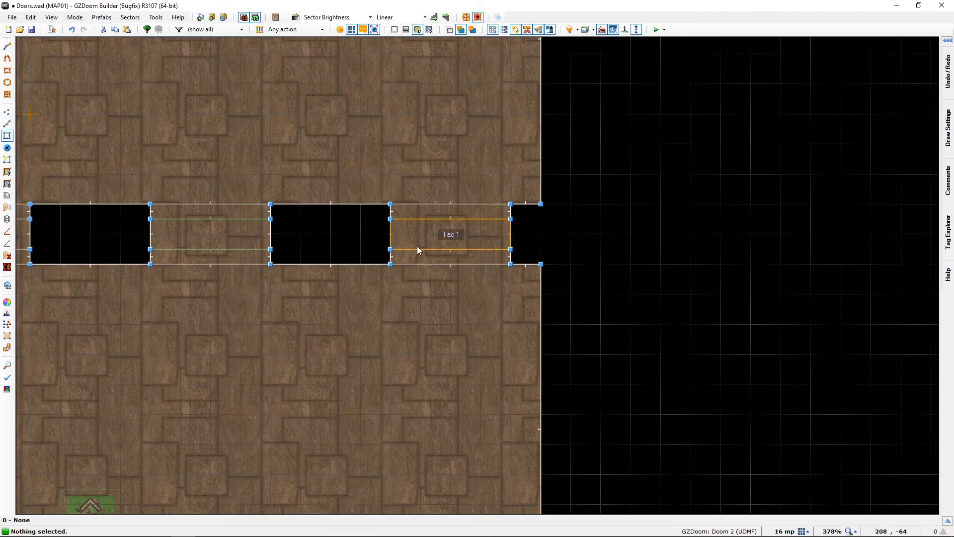
middle_drag(376, 320, 557, 463)
middle_drag(229, 420, 319, 451)
middle_drag(489, 407, 222, 167)
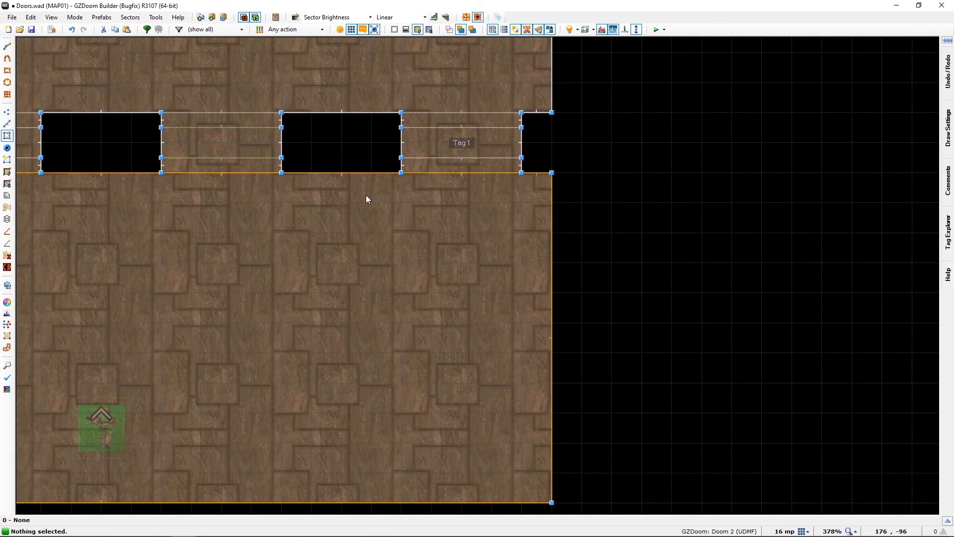
Review the Make Door settings once more with the whole map in view, and cancel without making a door.
scroll(366, 195, down, 2)
key(Home)
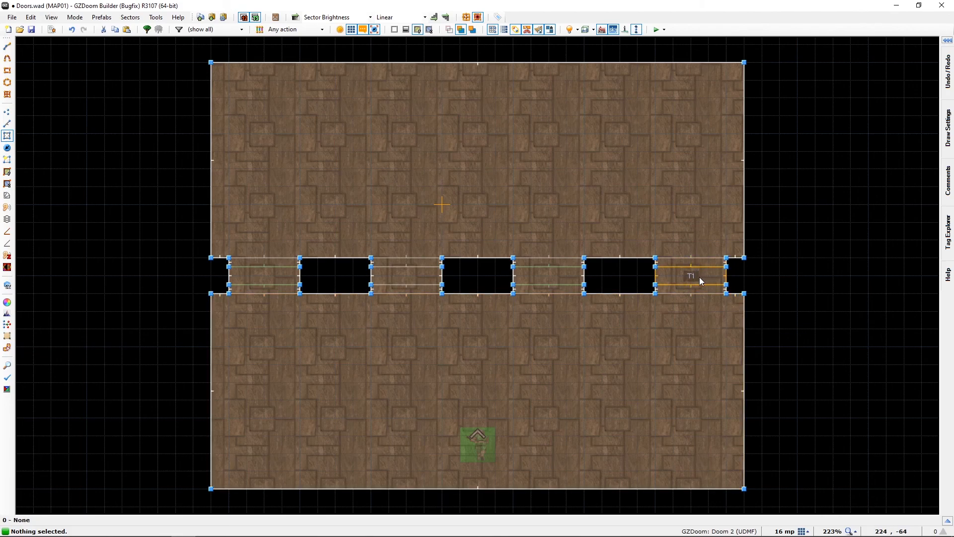
key(ctrl+d)
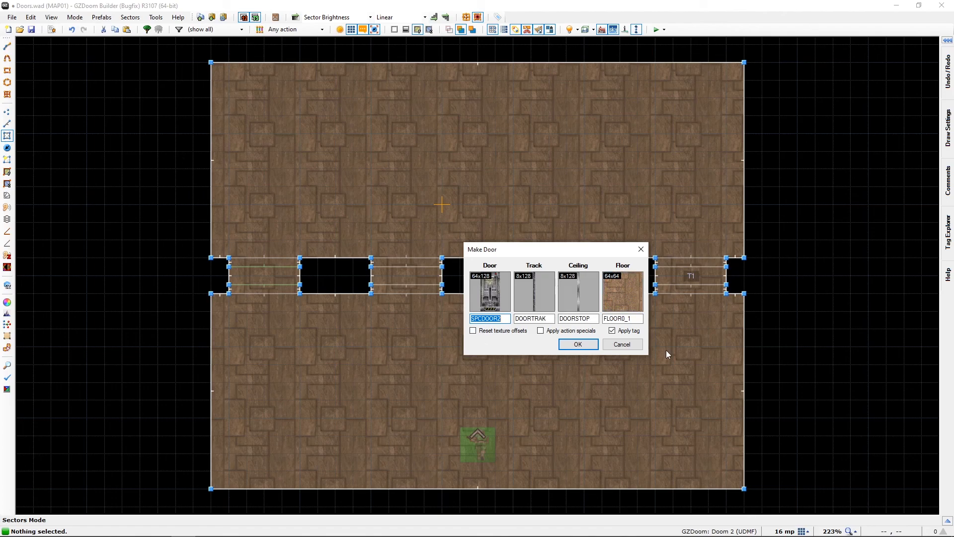
click(622, 348)
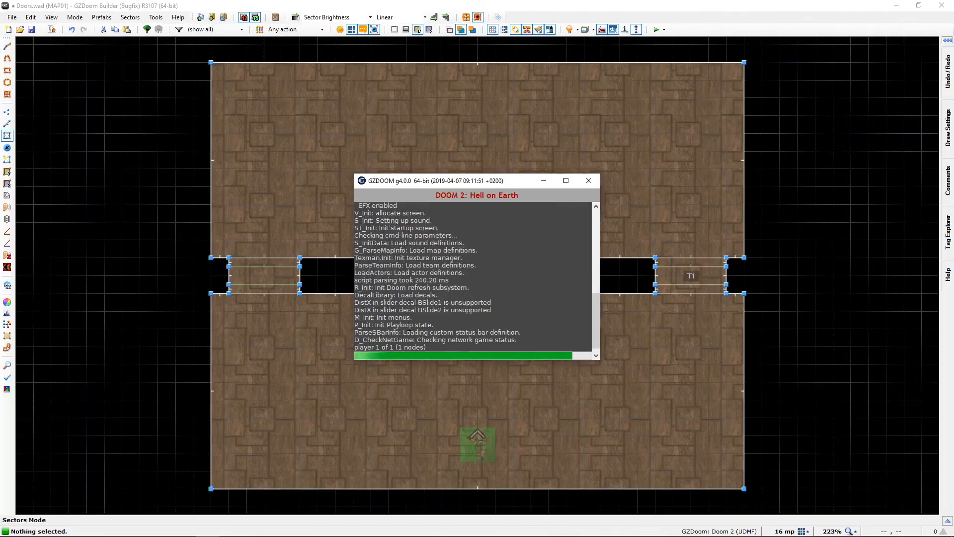
Play-test the map with the sound volume lowered, open the first door and examine its side tracks and underside.
key(XF86AudioLowerVolume)
key(XF86AudioLowerVolume)
key(XF86AudioLowerVolume)
key(XF86AudioLowerVolume)
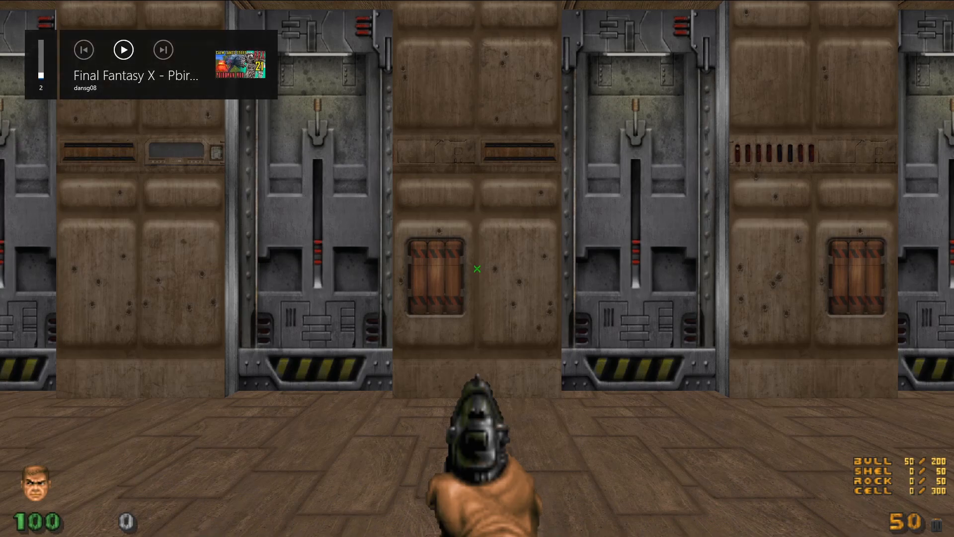
key(w)
key(space)
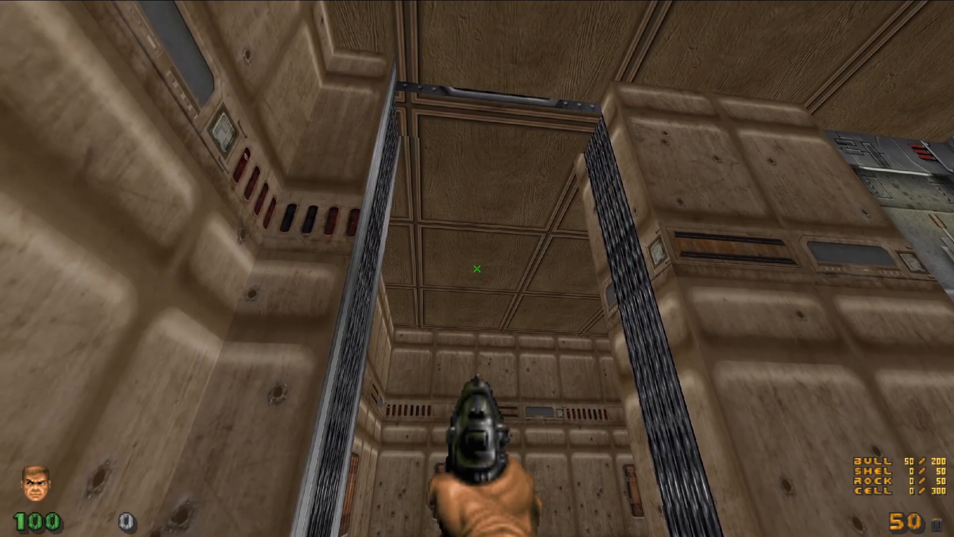
key(s)
key(w)
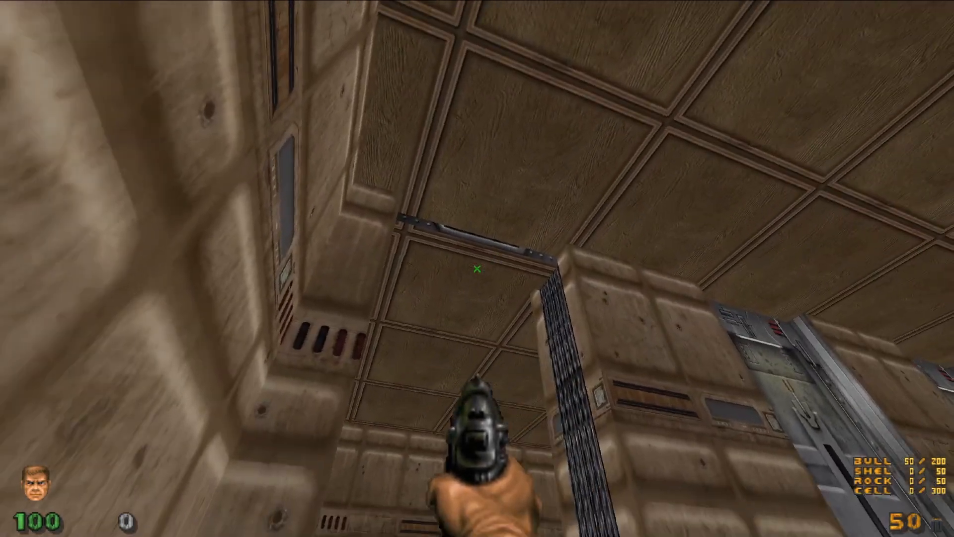
key(w)
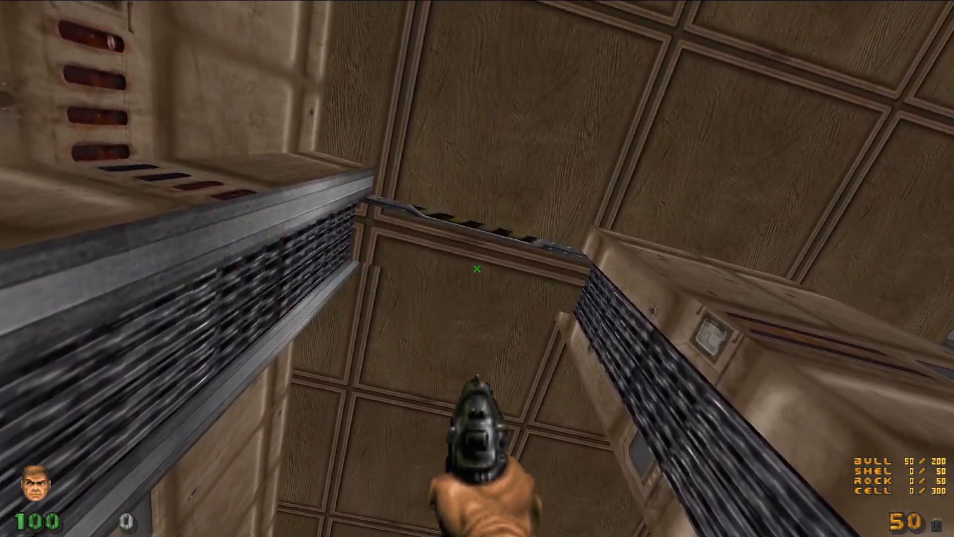
Approach the second door in the play-test, and open the third door to examine its tracks and underside.
key(w)
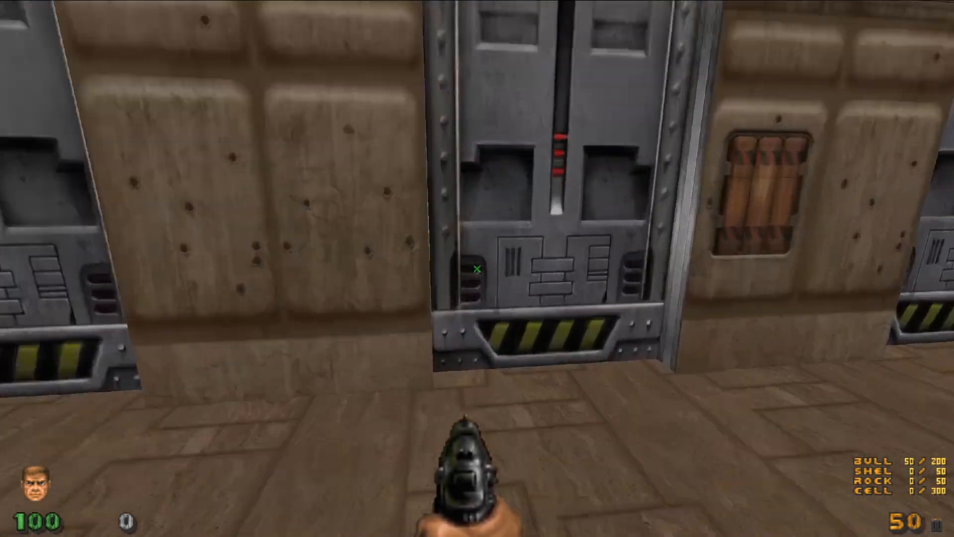
key(s)
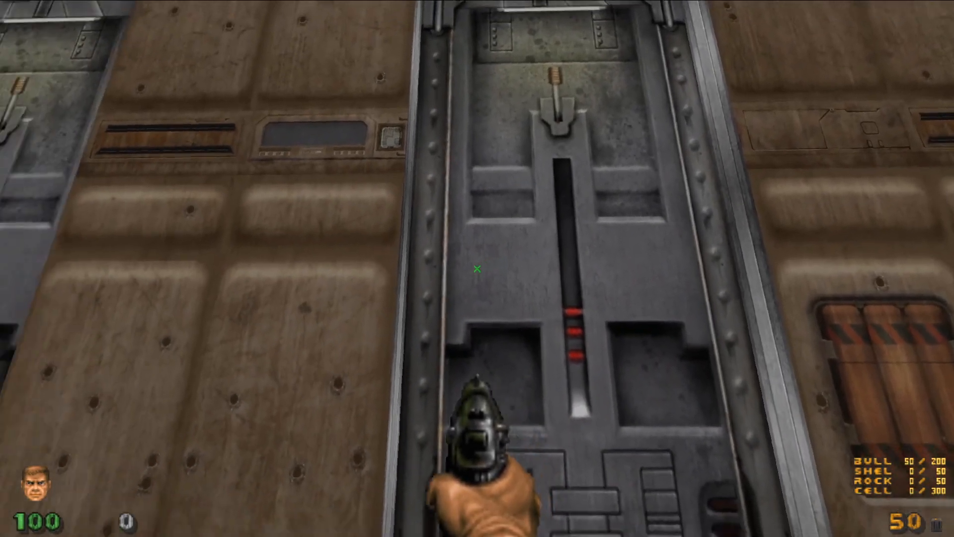
key(s)
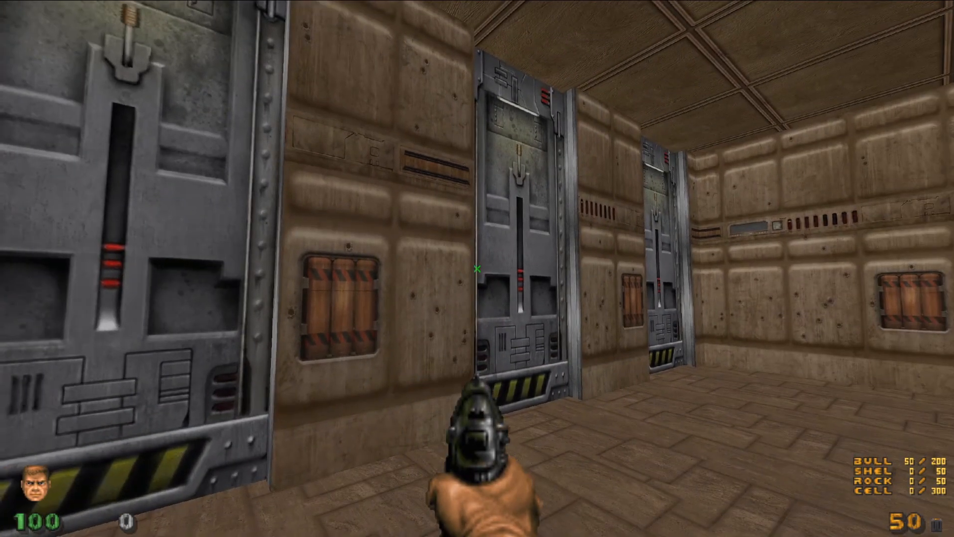
key(w)
key(e)
key(s)
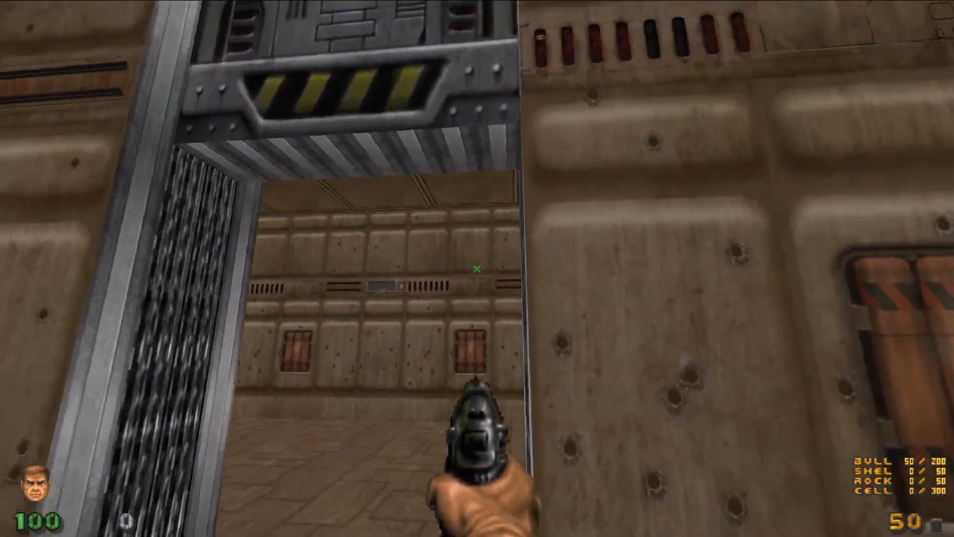
key(a)
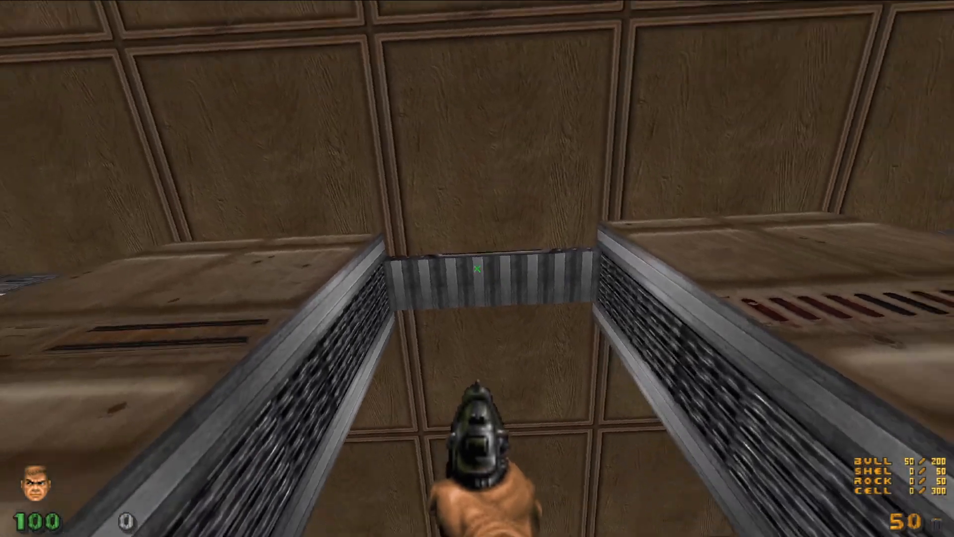
key(d)
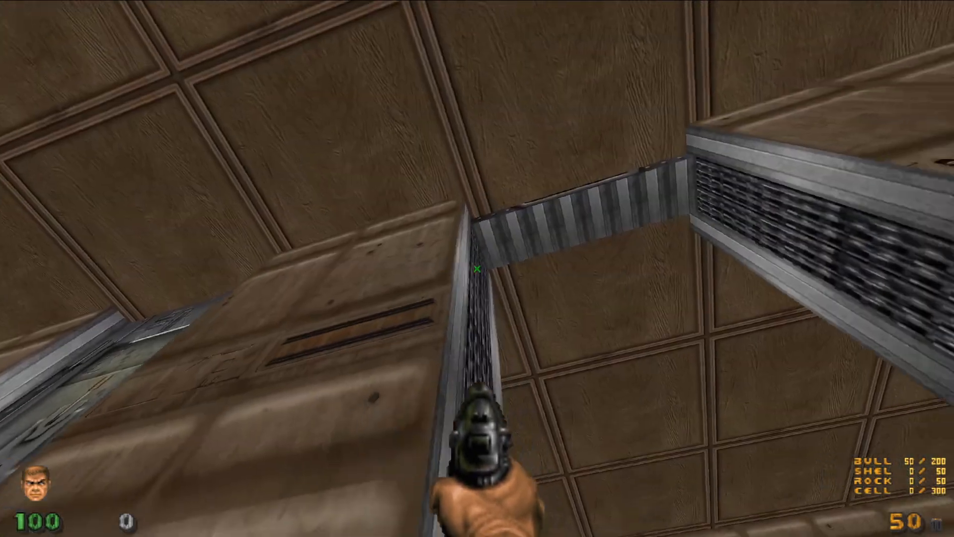
Test the fourth door in the running game and quit the play-test to return to the map editor.
key(d)
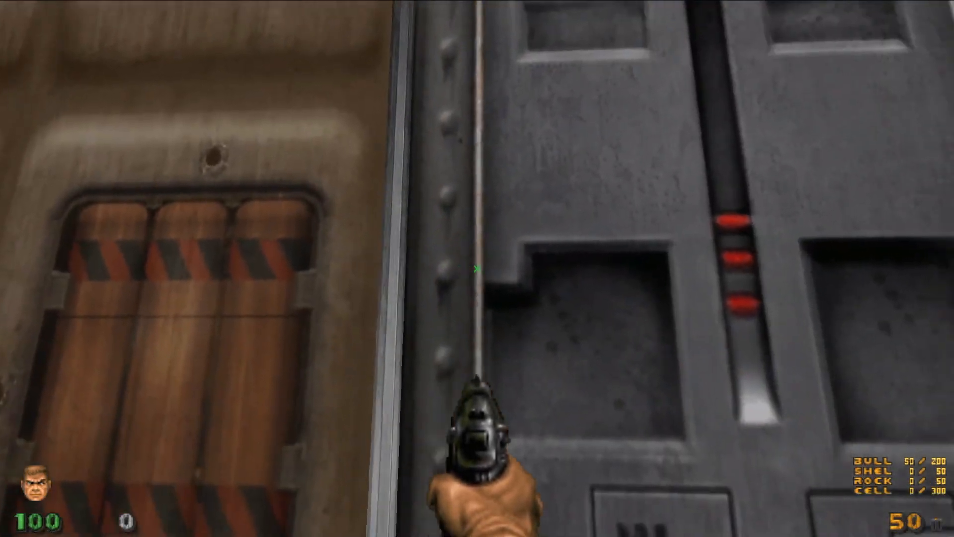
key(s)
key(s)
key(w)
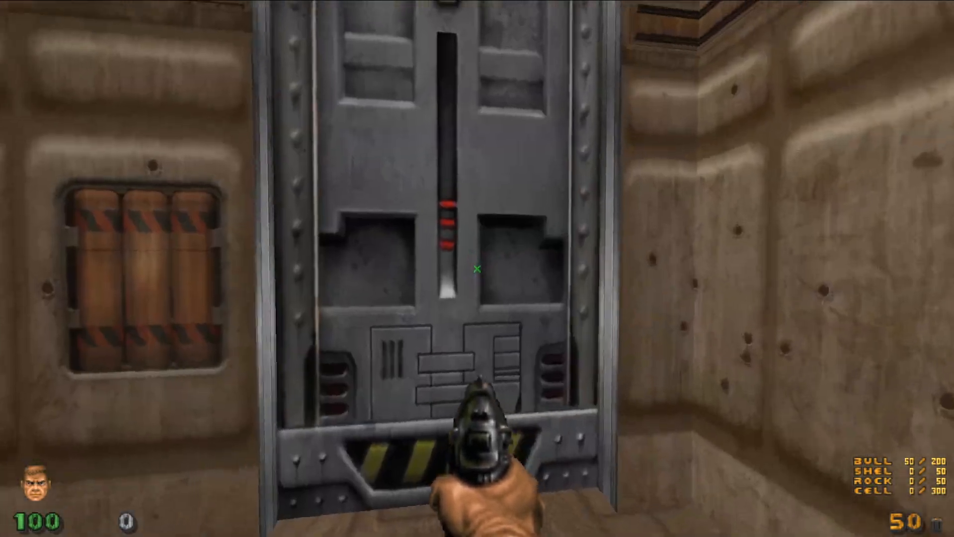
key(s)
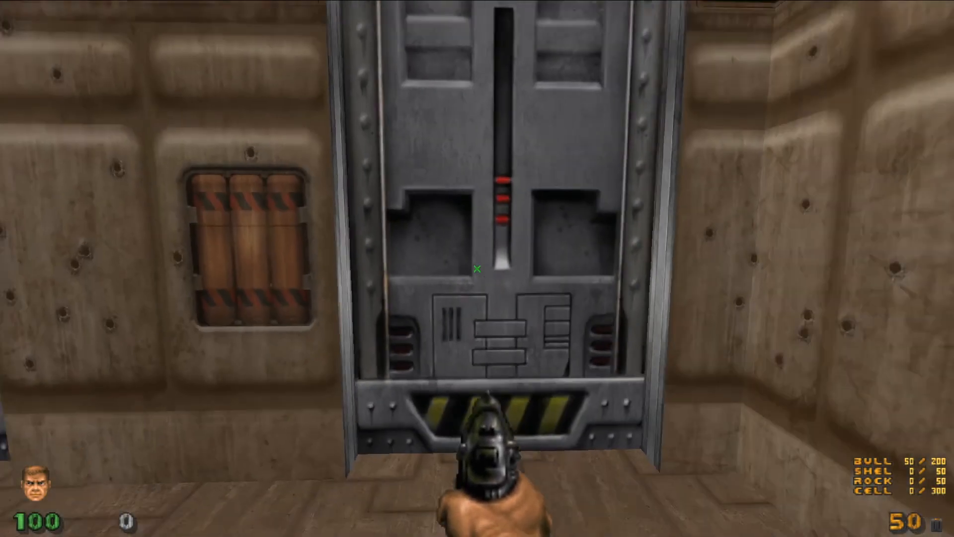
key(s)
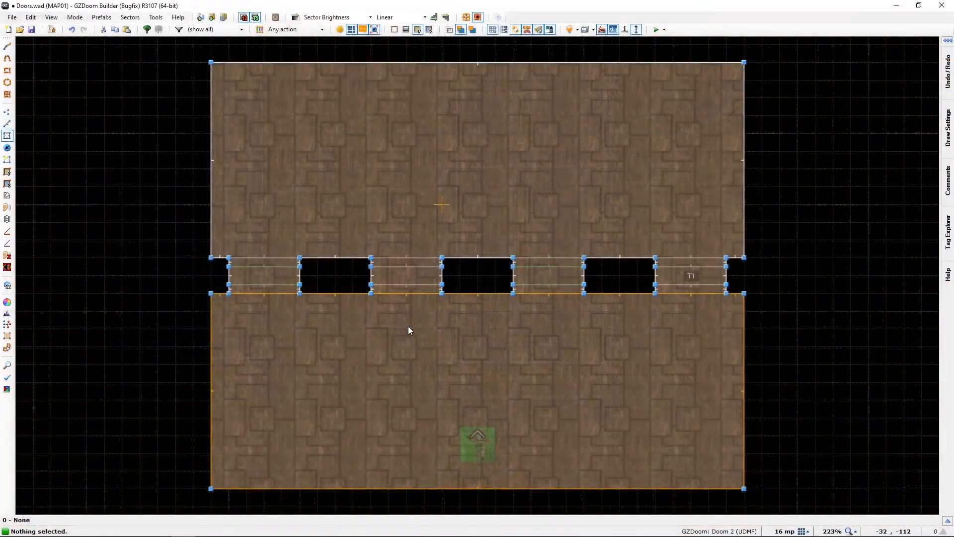
In the 3D visual view, rotate the third door's DOORSTOP ceiling texture so its stripes run along the door's width.
key(q)
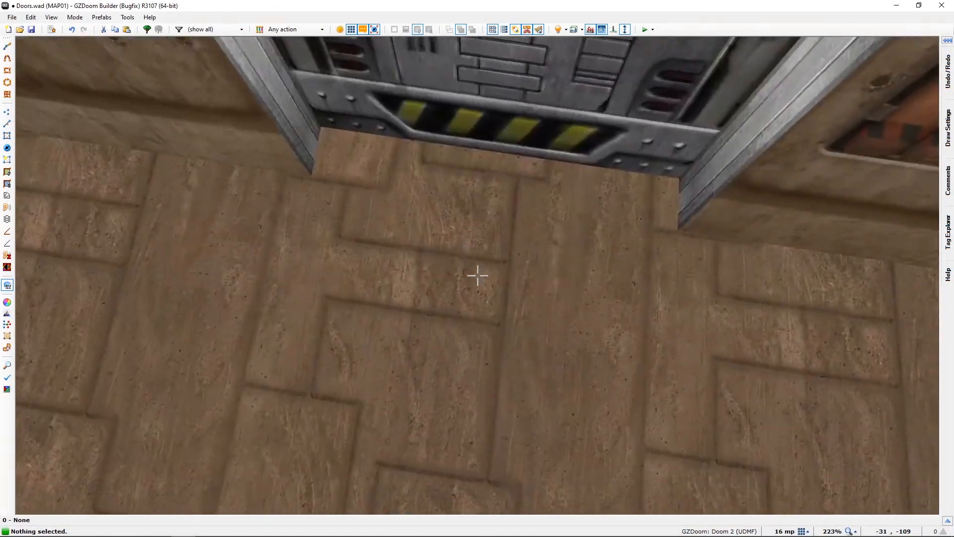
key(e)
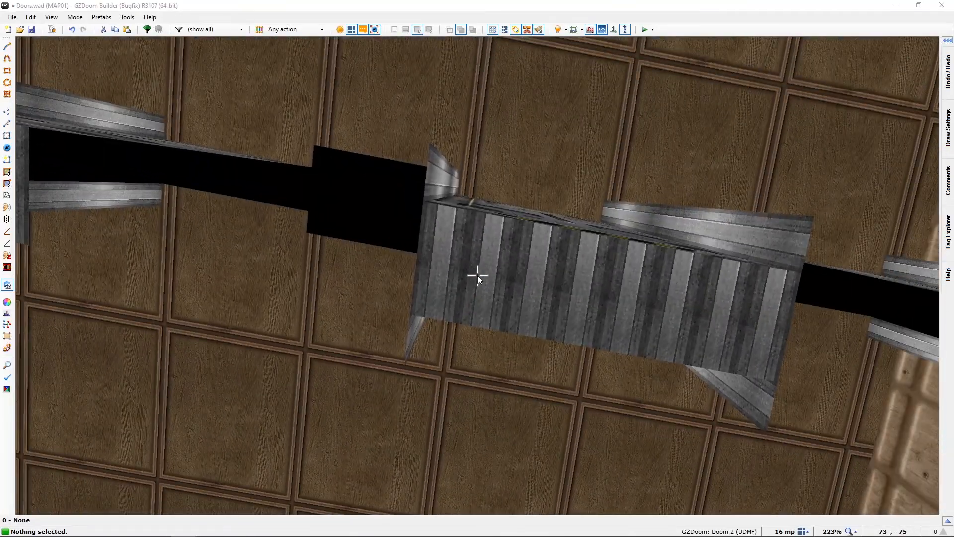
right_click(478, 275)
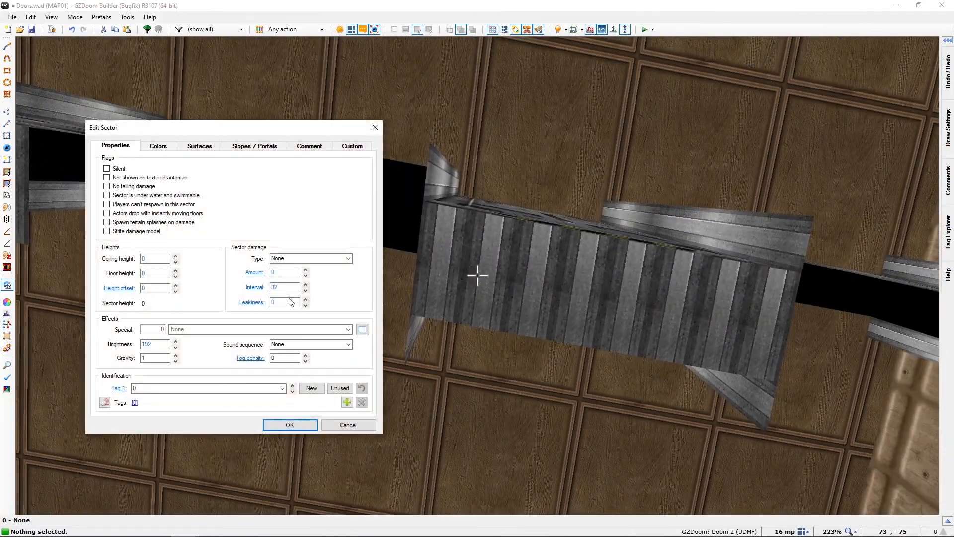
click(196, 146)
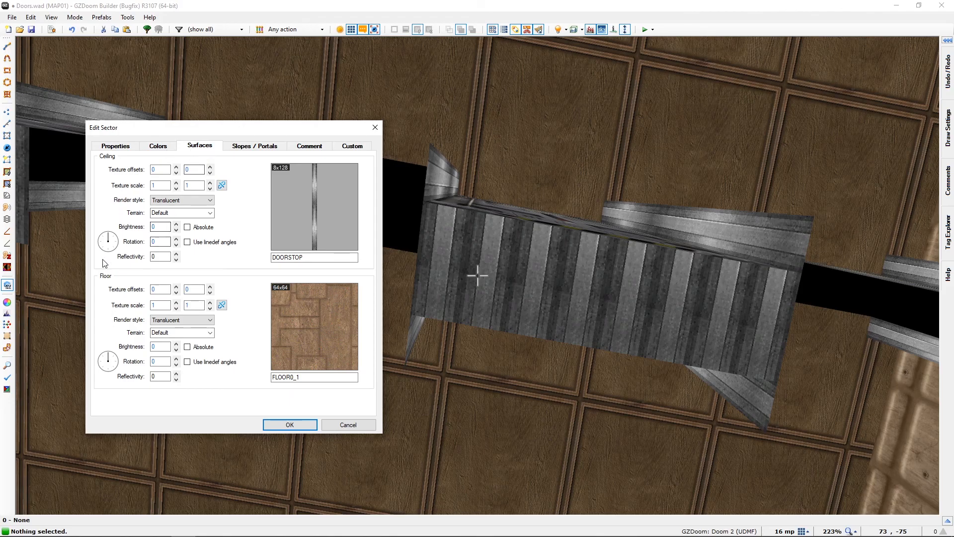
click(290, 423)
Rotate the second door's DOORSTOP ceiling texture so its stripes run along the door's width.
key(d)
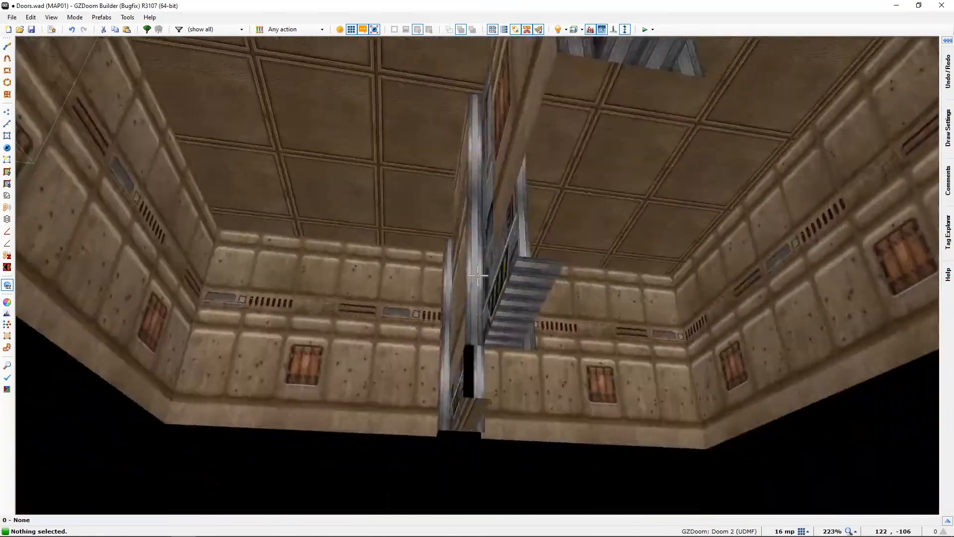
key(e)
key(d)
key(f)
key(e)
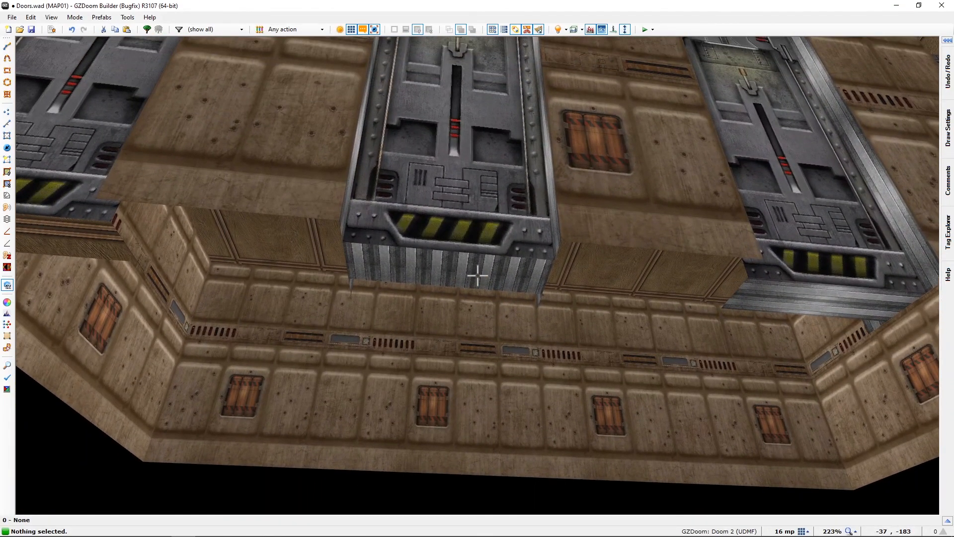
right_click(477, 275)
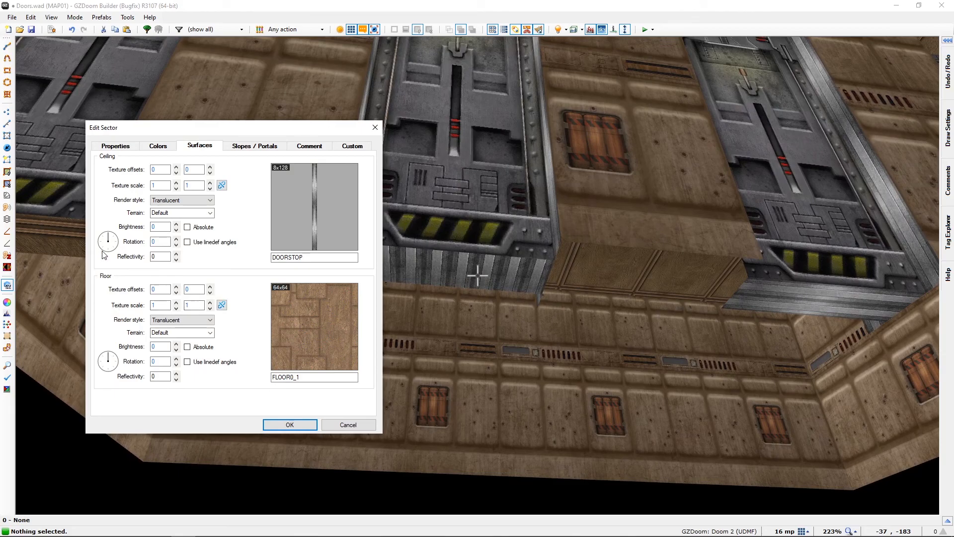
click(114, 242)
click(276, 428)
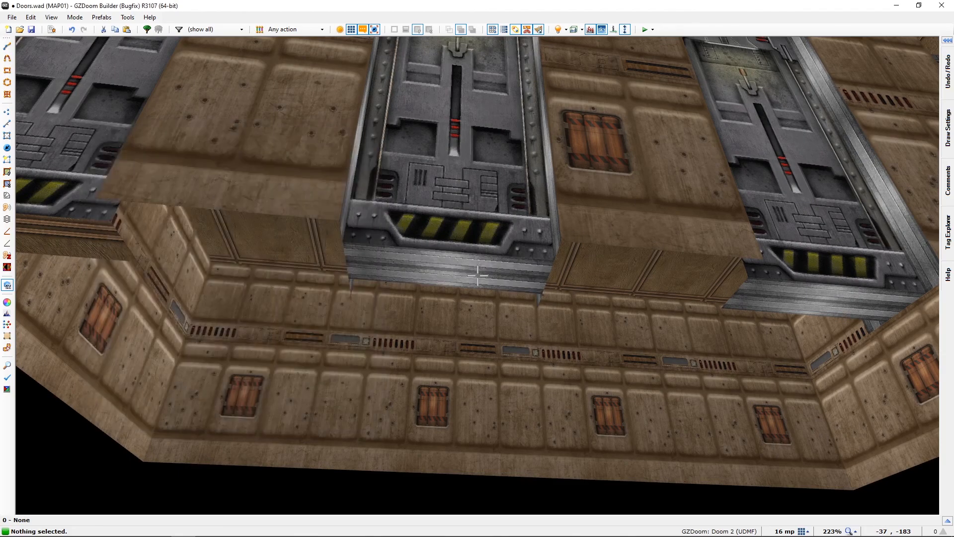
Paste the DOORSTOP flat onto the first door's ceiling and rotate that ceiling texture in the sector's surface settings.
key(w)
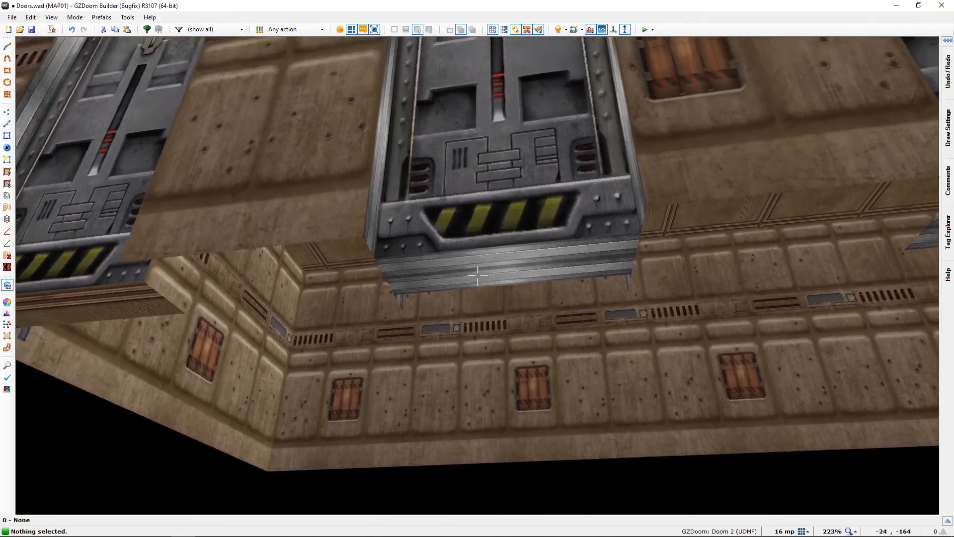
key(ctrl+v)
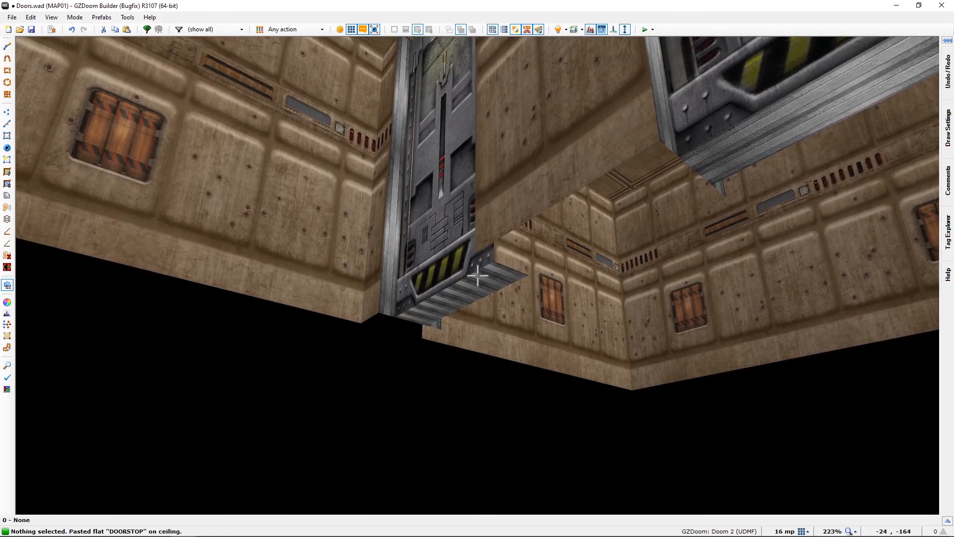
right_click(477, 275)
click(117, 242)
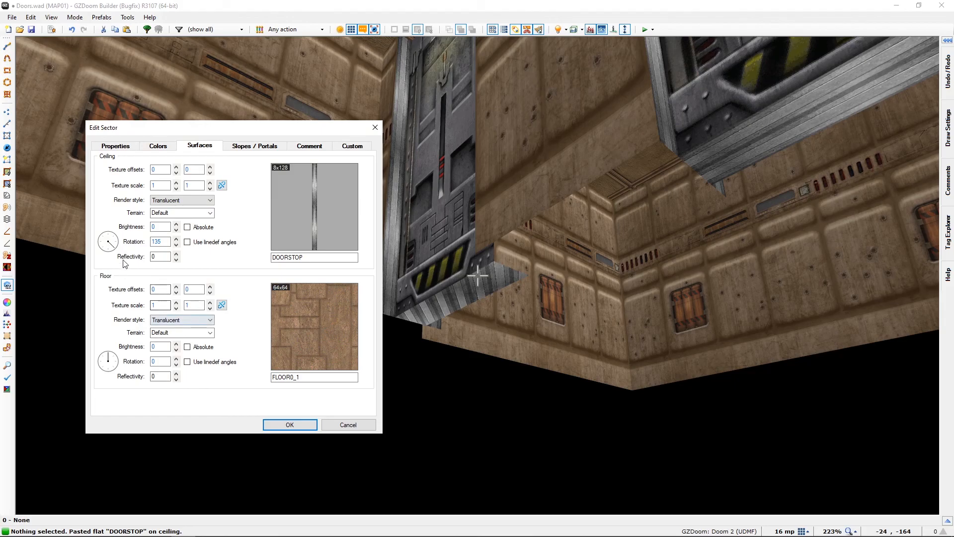
click(300, 426)
Look over the doors in the 3D view and return to the full 2D map.
key(d)
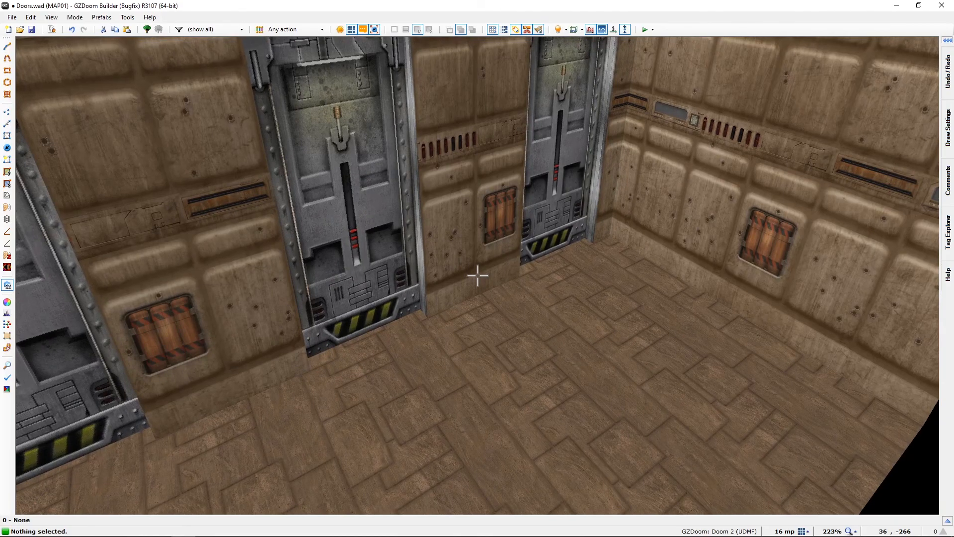
key(q)
key(Home)
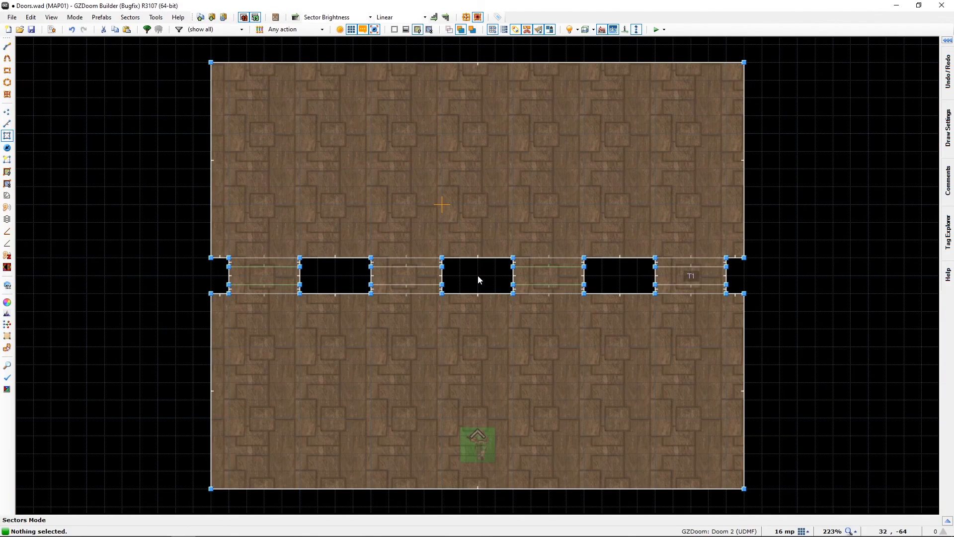